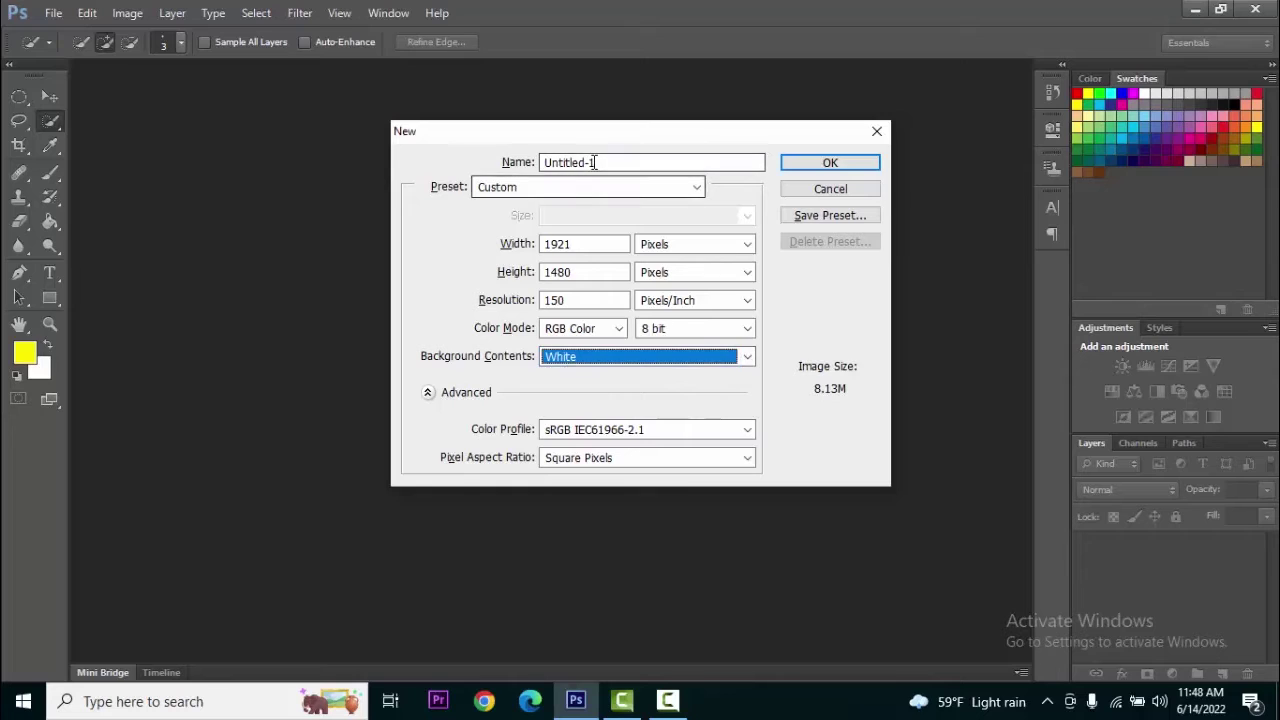
- Name the new document "text pic" and create it at 1921 × 1480 pixels, 150 pixels/inch, with a white background
key(BackSpace)
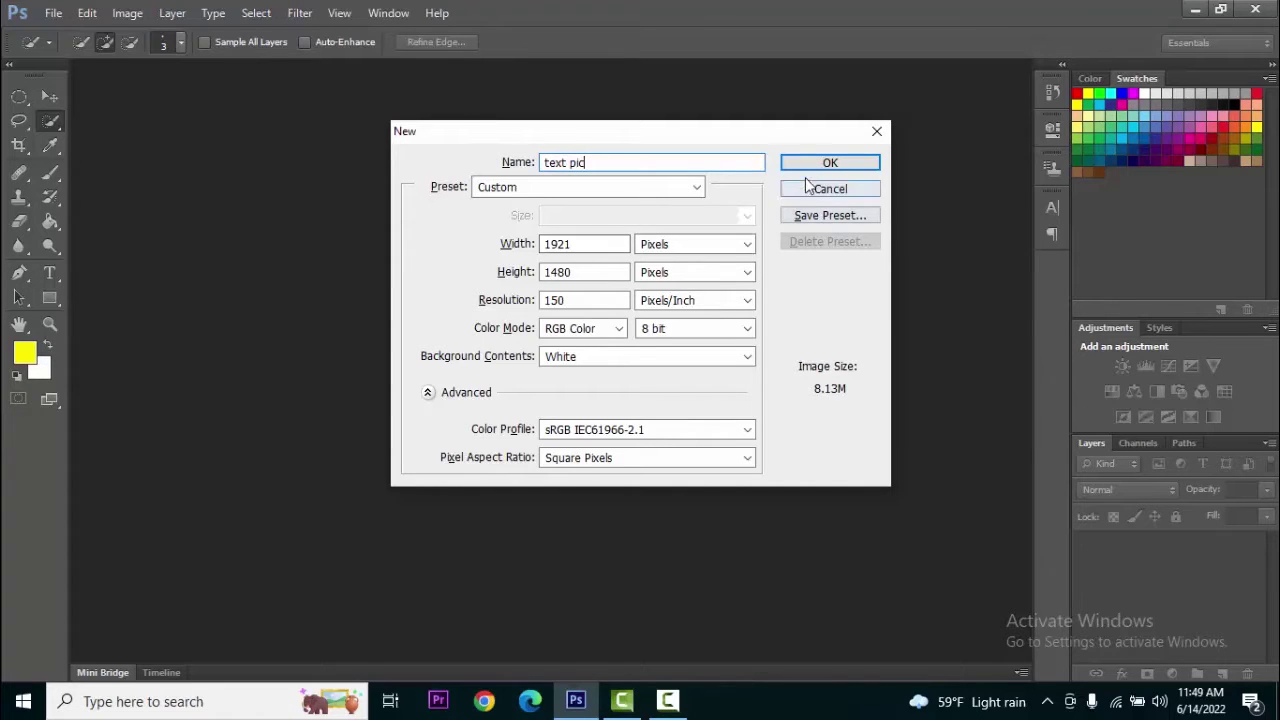
click(828, 163)
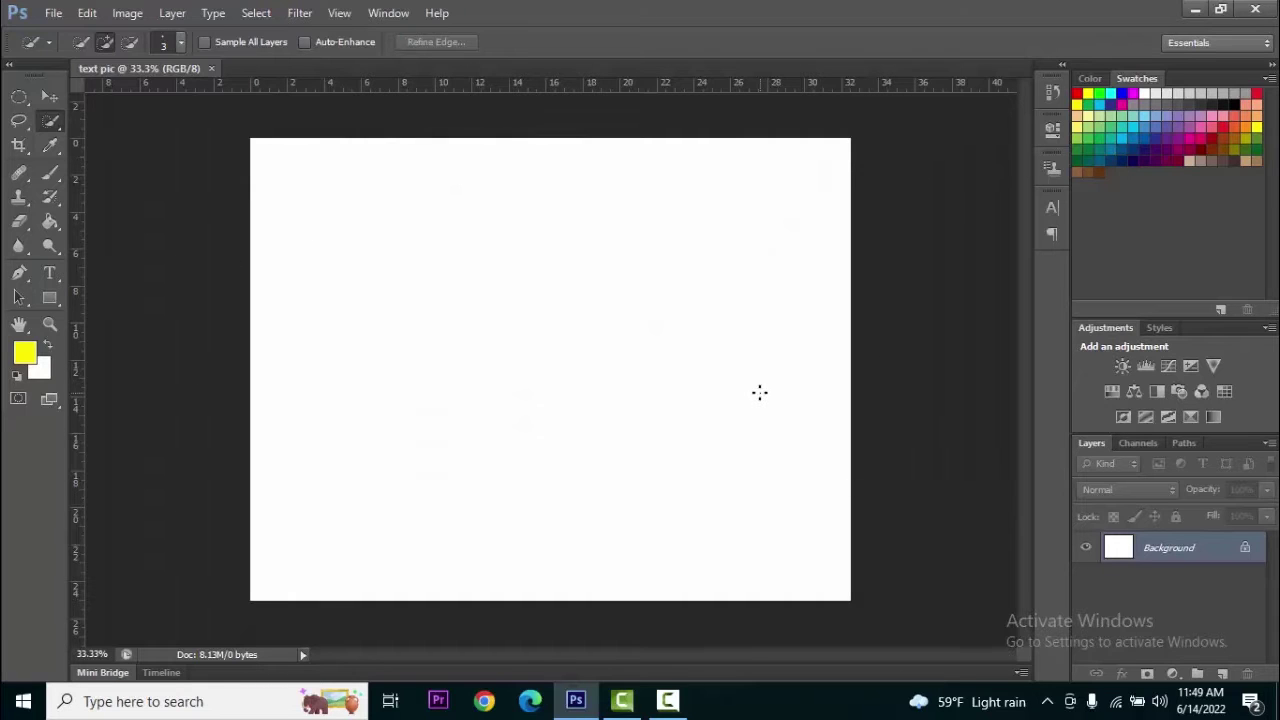
alt+scroll(760, 392, up, 1)
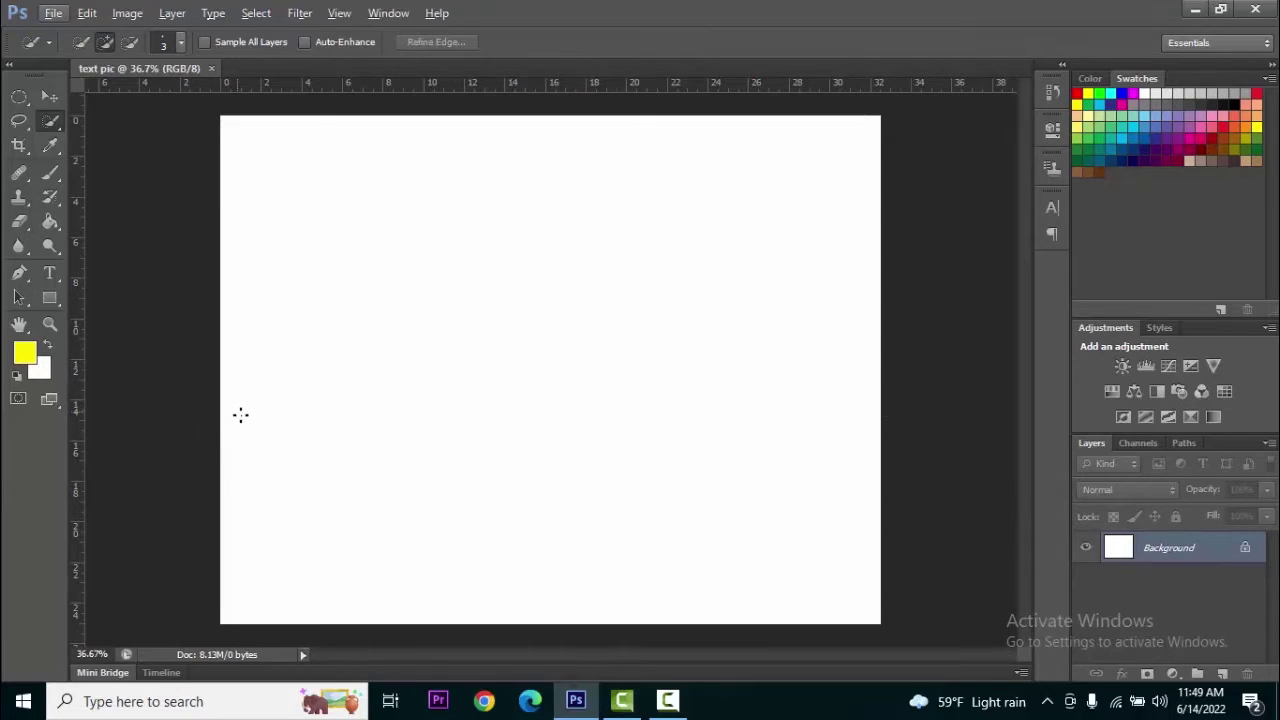
- Set the Type tool's font to Plasma Drip BRK
click(51, 274)
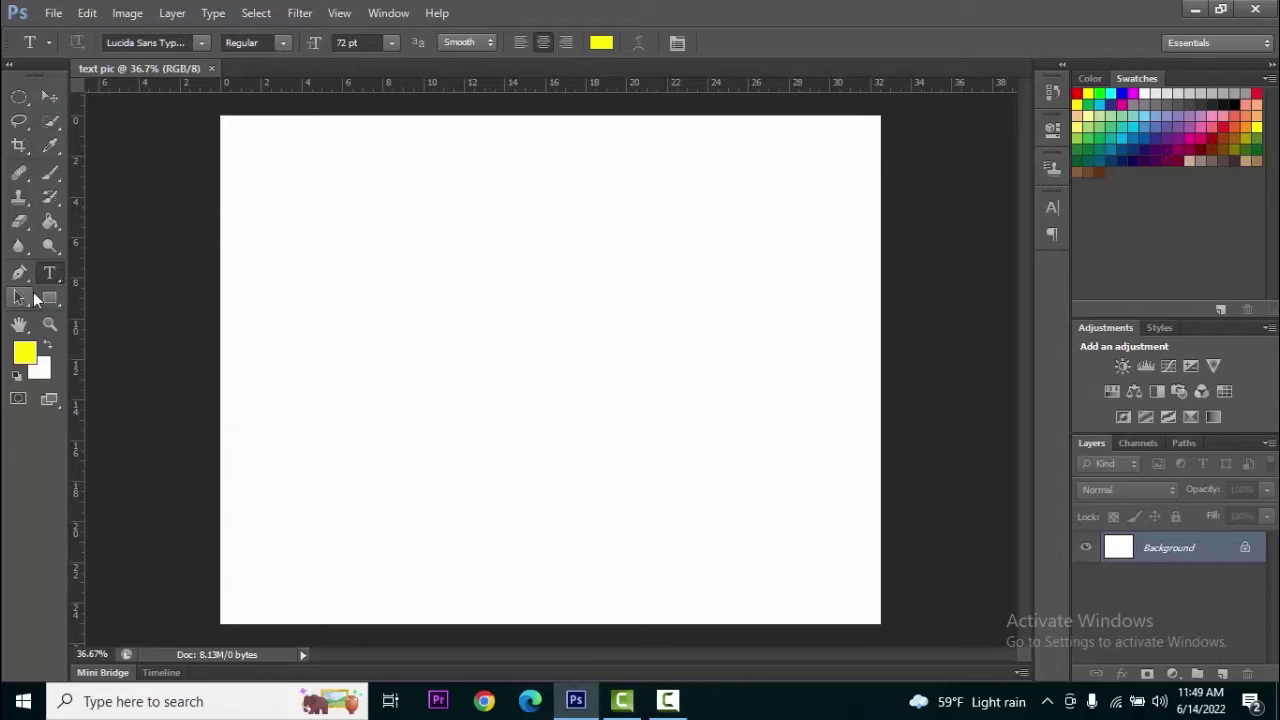
click(202, 44)
scroll(270, 252, down, 6)
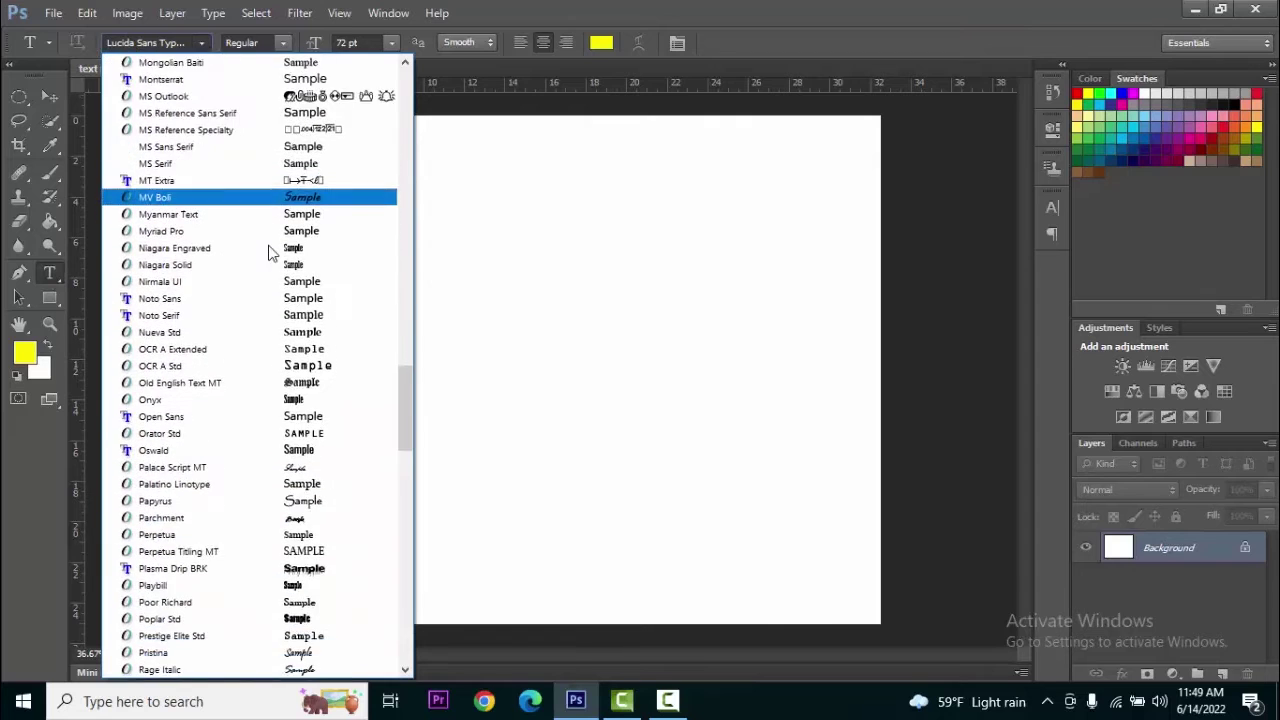
scroll(270, 252, down, 4)
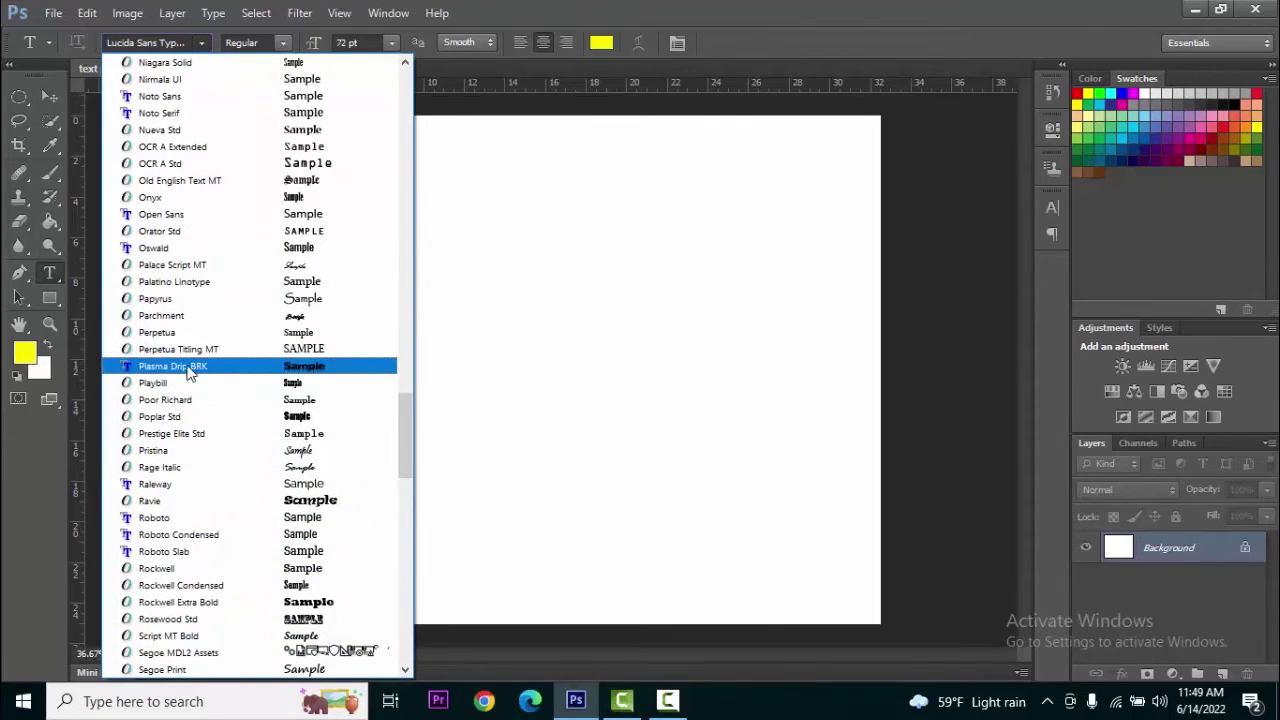
click(180, 368)
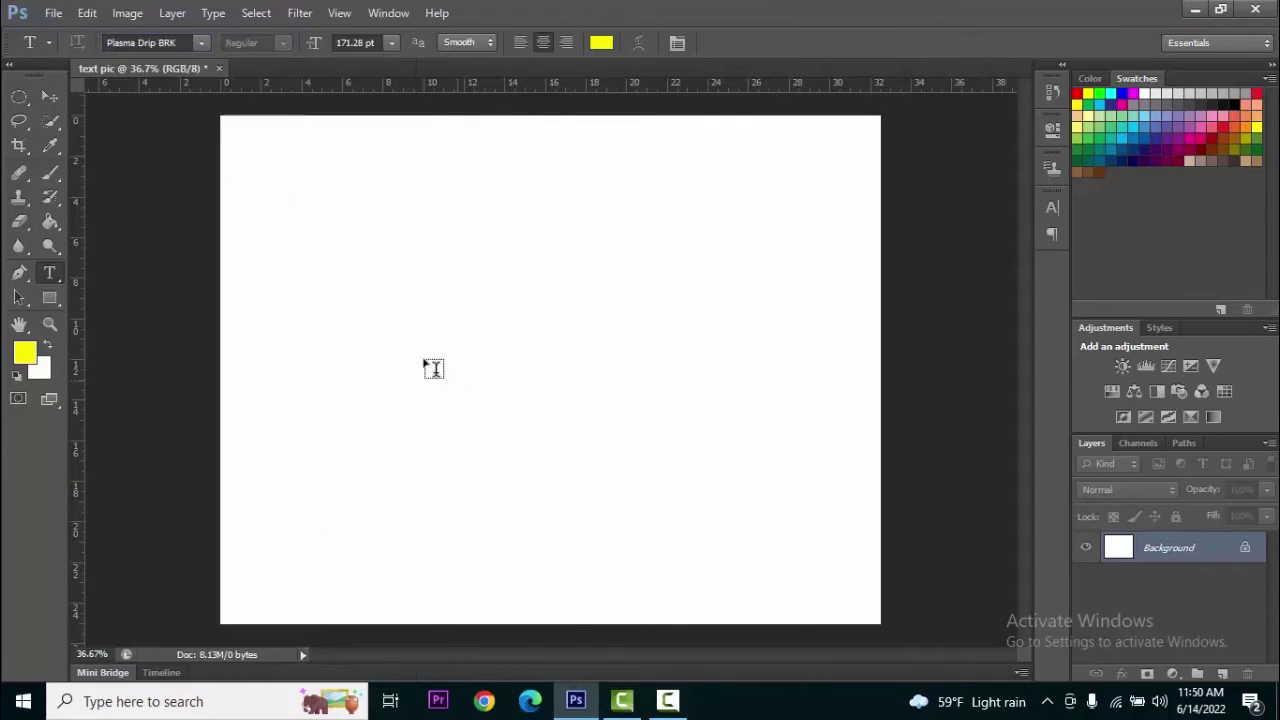
- Start a text layer left of the canvas centre and set its font size to 80 pt
click(390, 374)
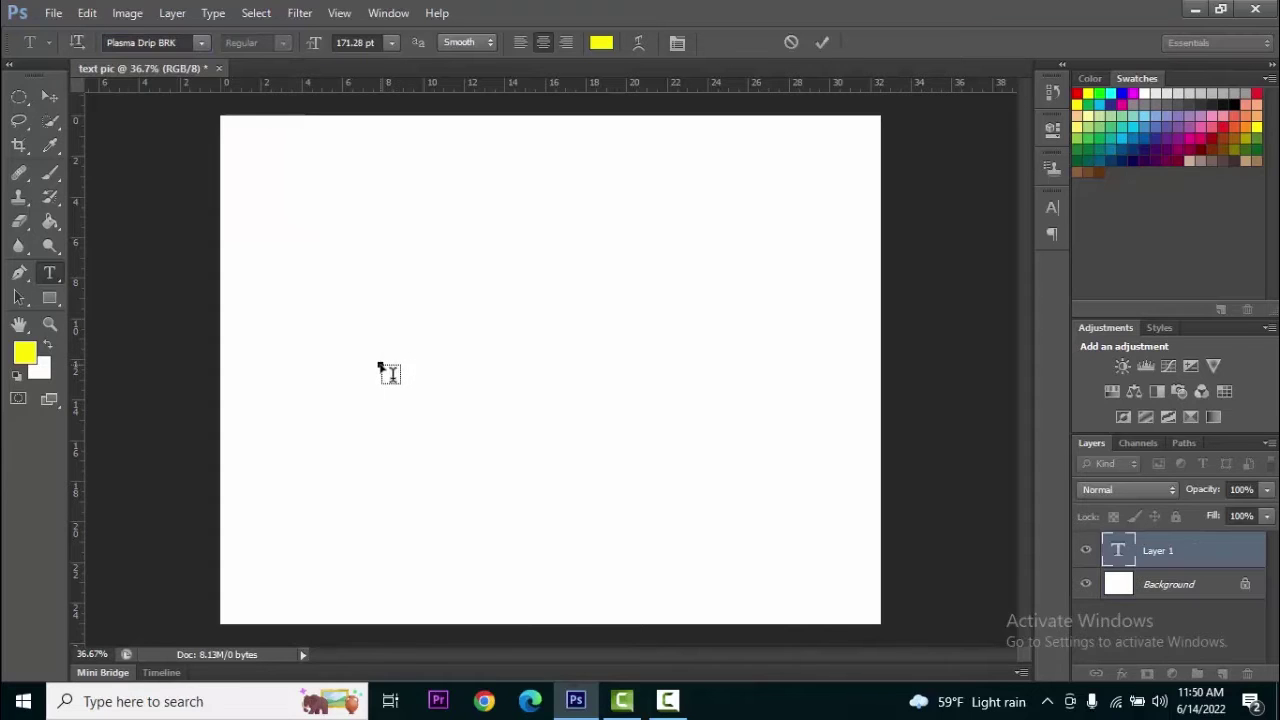
click(396, 47)
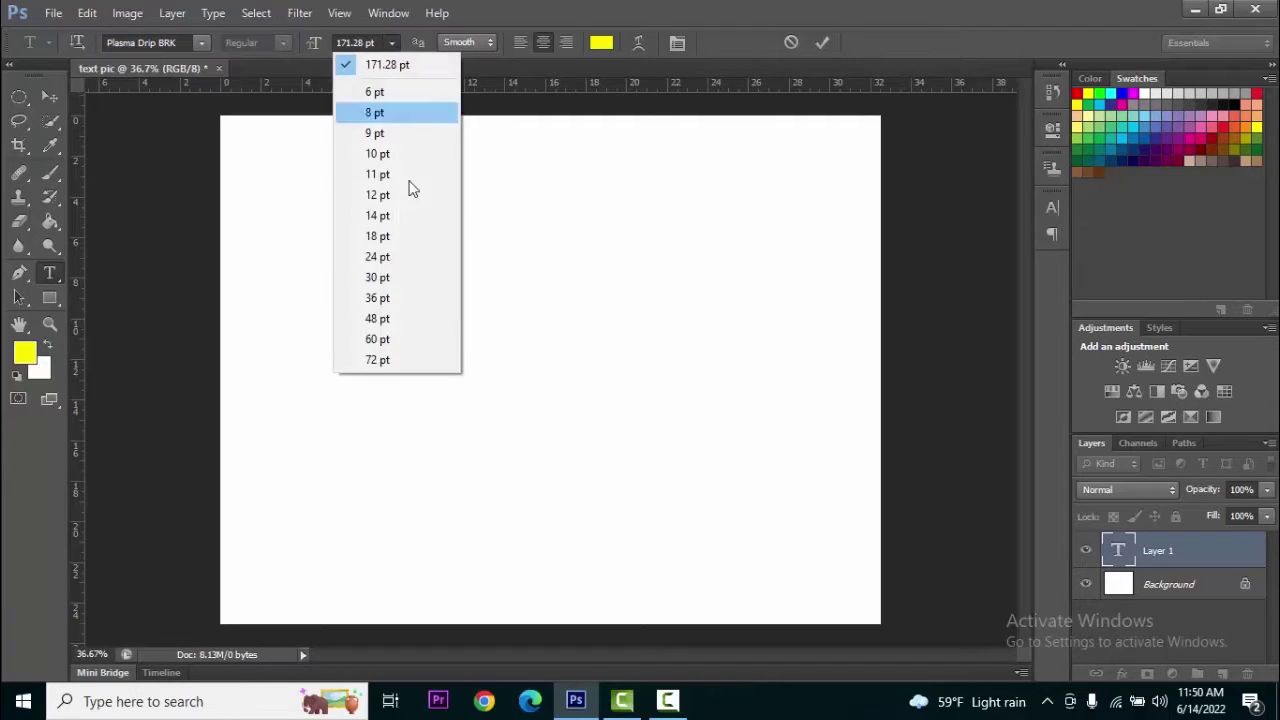
click(415, 359)
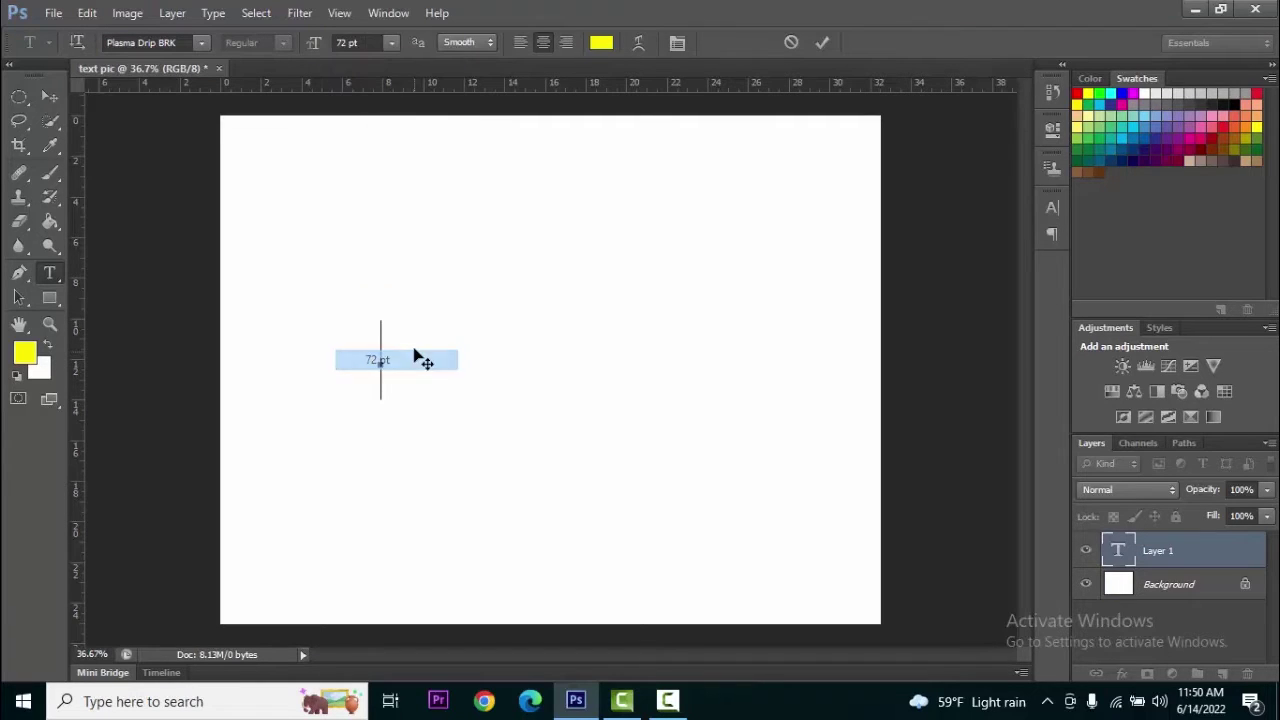
click(391, 43)
click(341, 43)
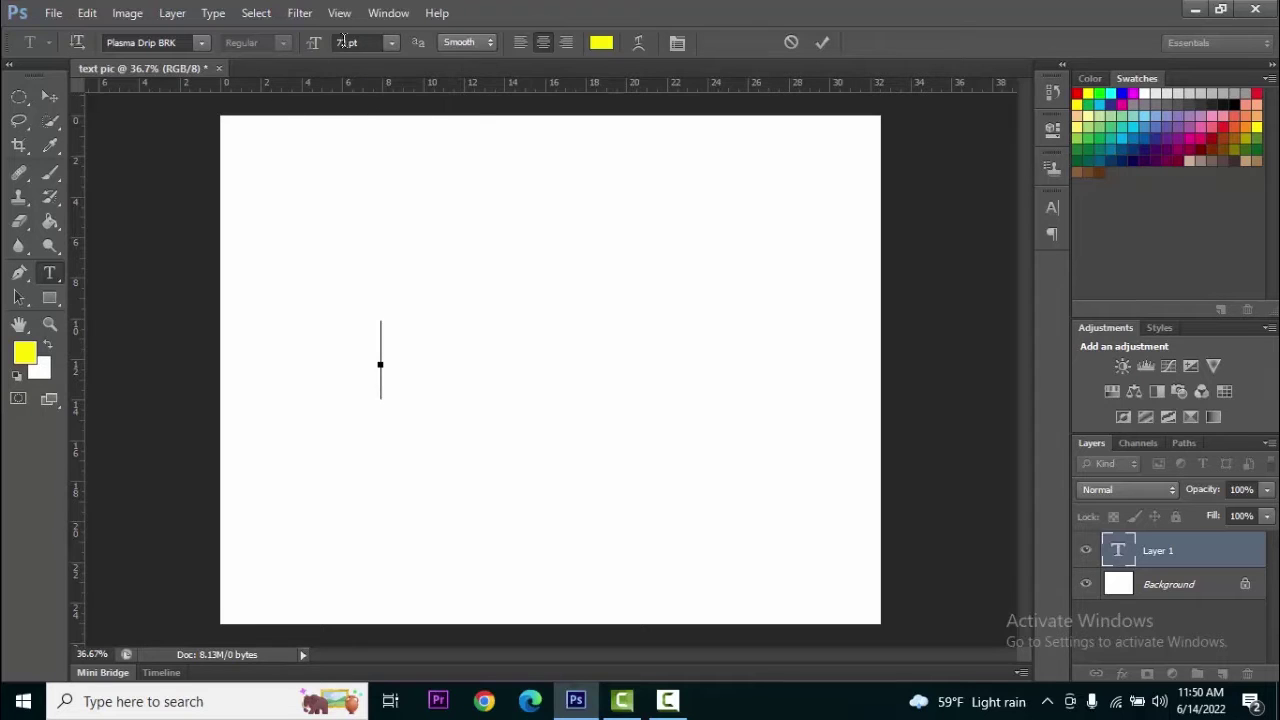
double_click(342, 42)
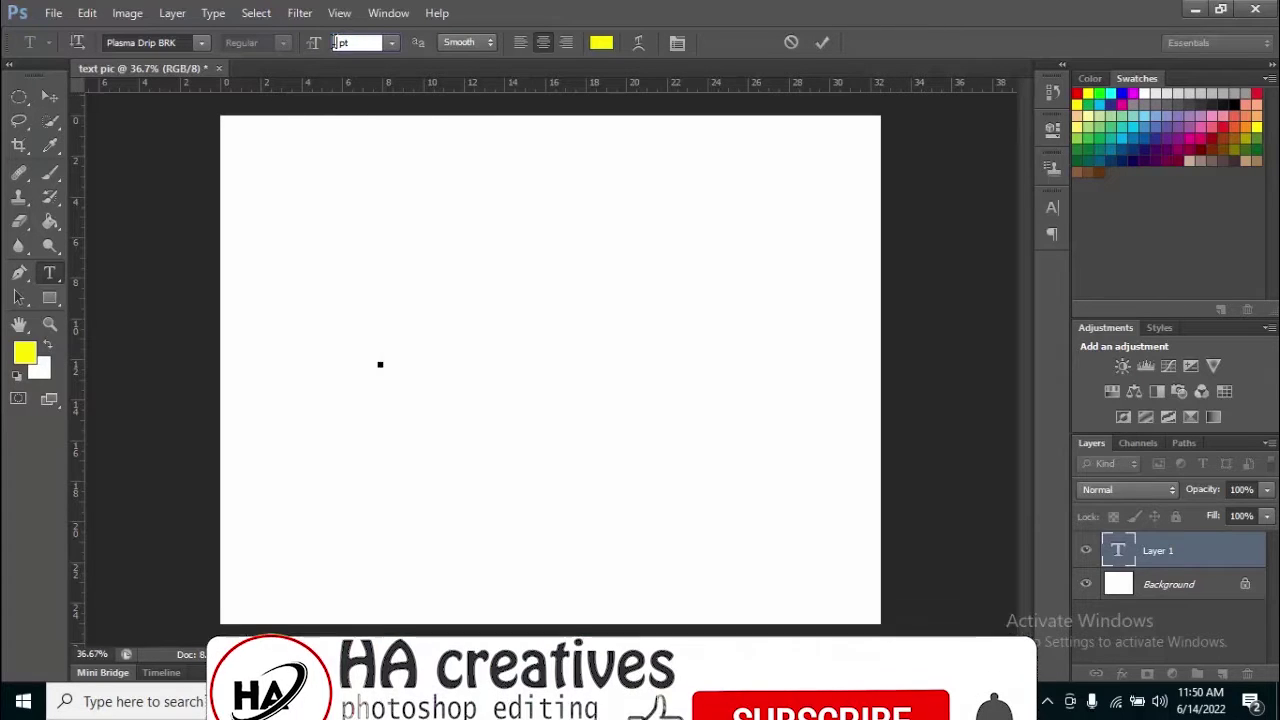
text(80 )
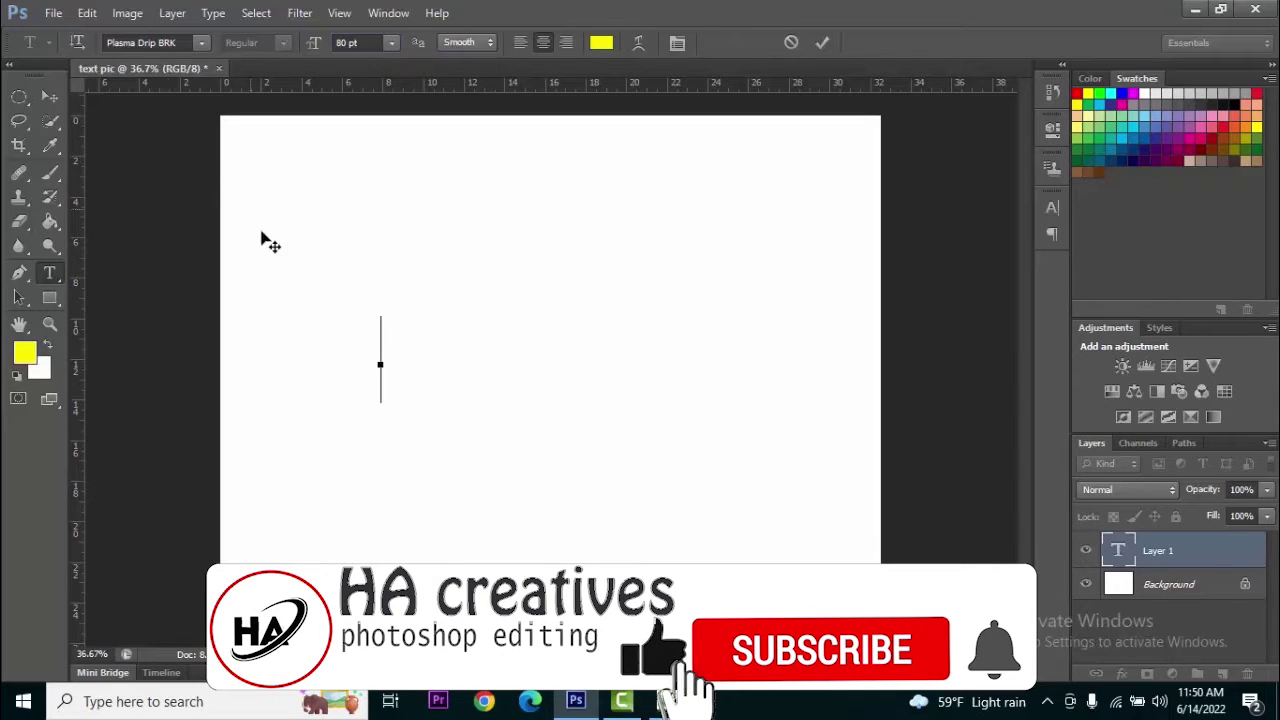
- Enter the first name in lowercase as the layer's text and commit it
text(c)
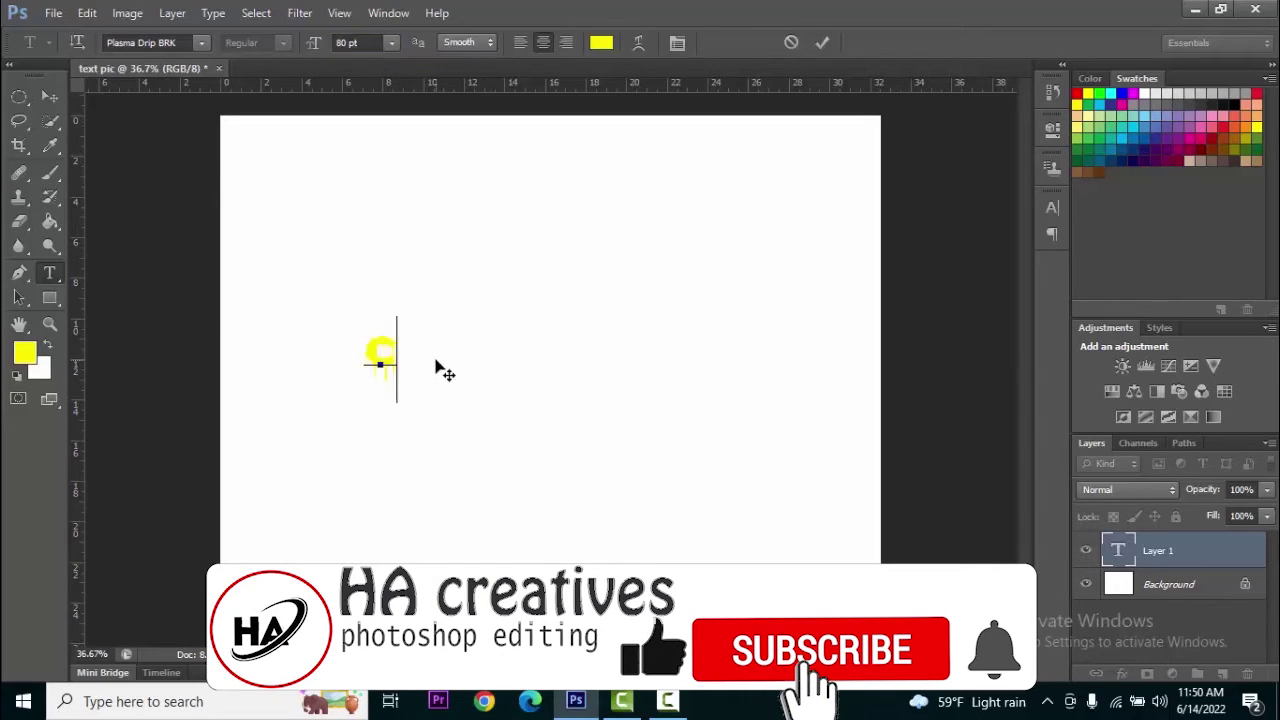
text(arlo)
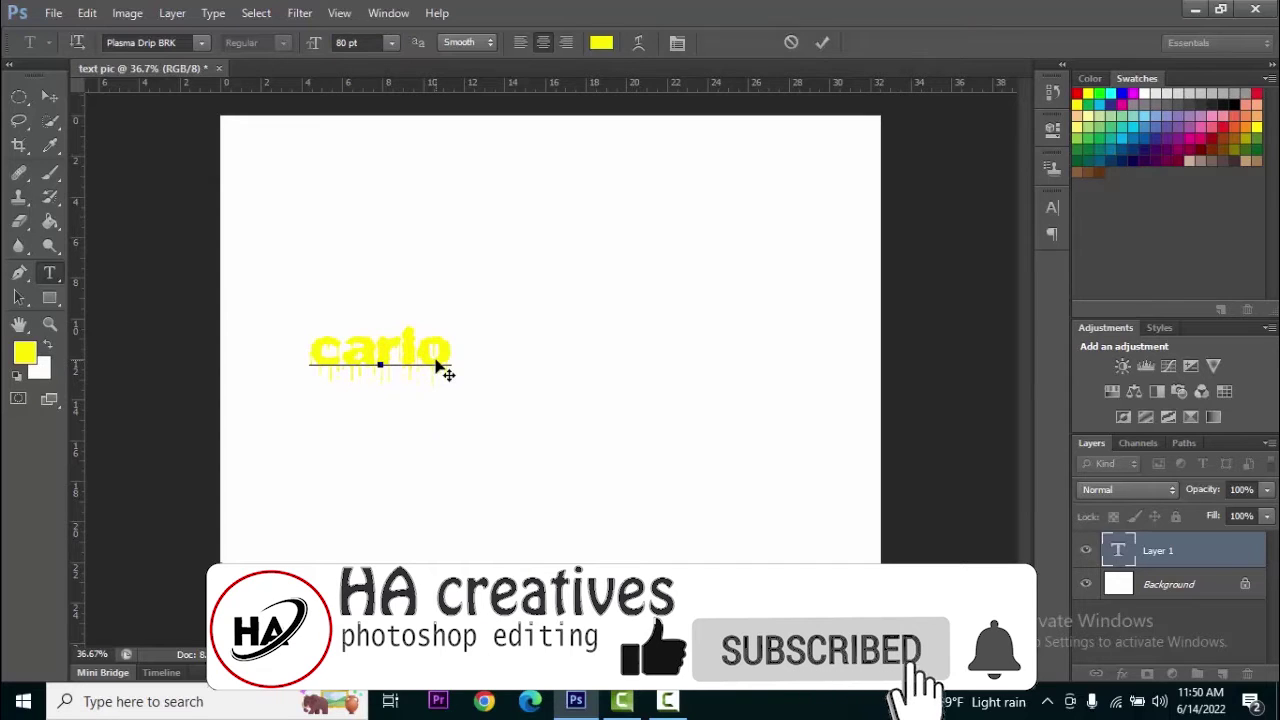
click(825, 43)
- Scale the name text proportionally to about 295% and centre it on the canvas with Free Transform
key(ctrl+t)
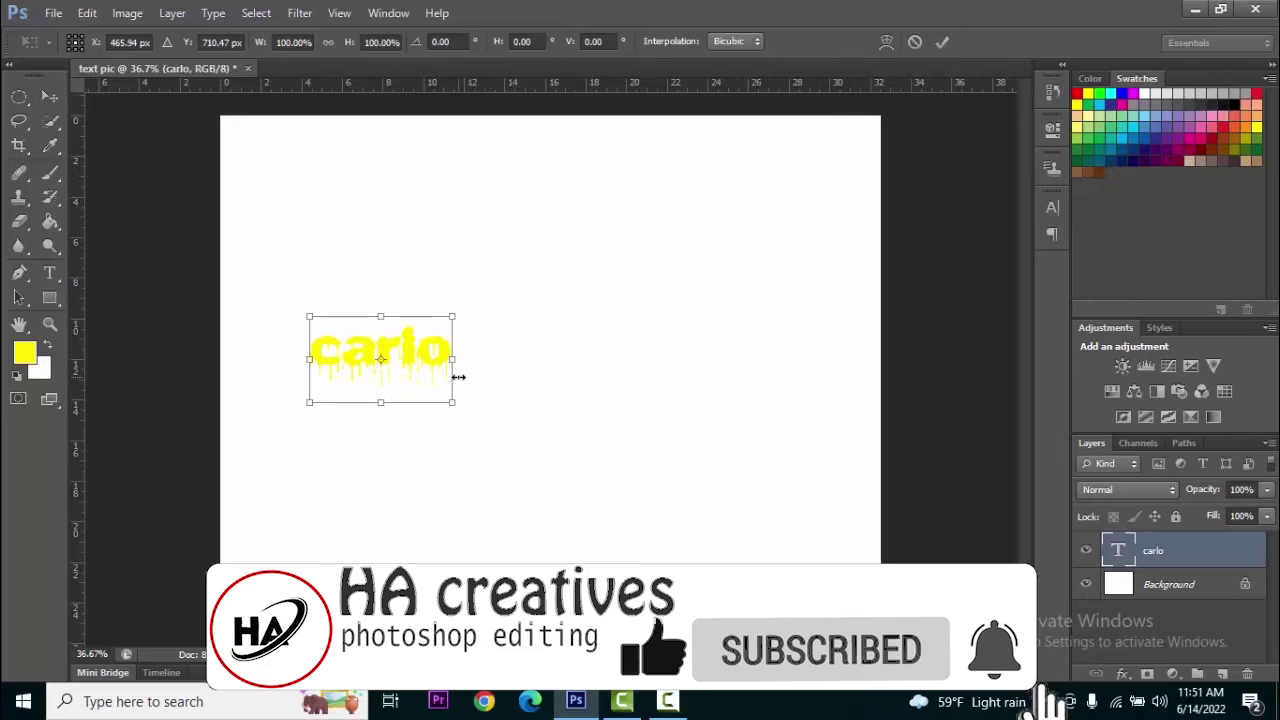
drag(460, 409, 676, 485)
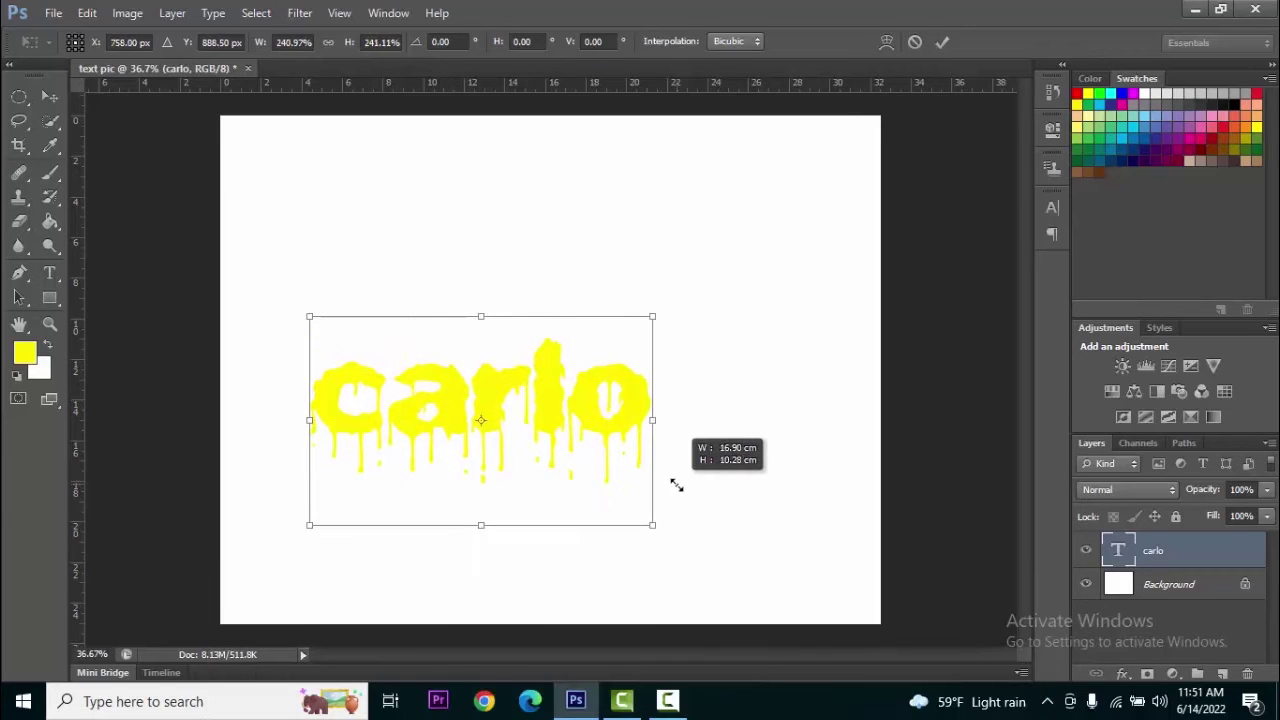
drag(537, 388, 588, 372)
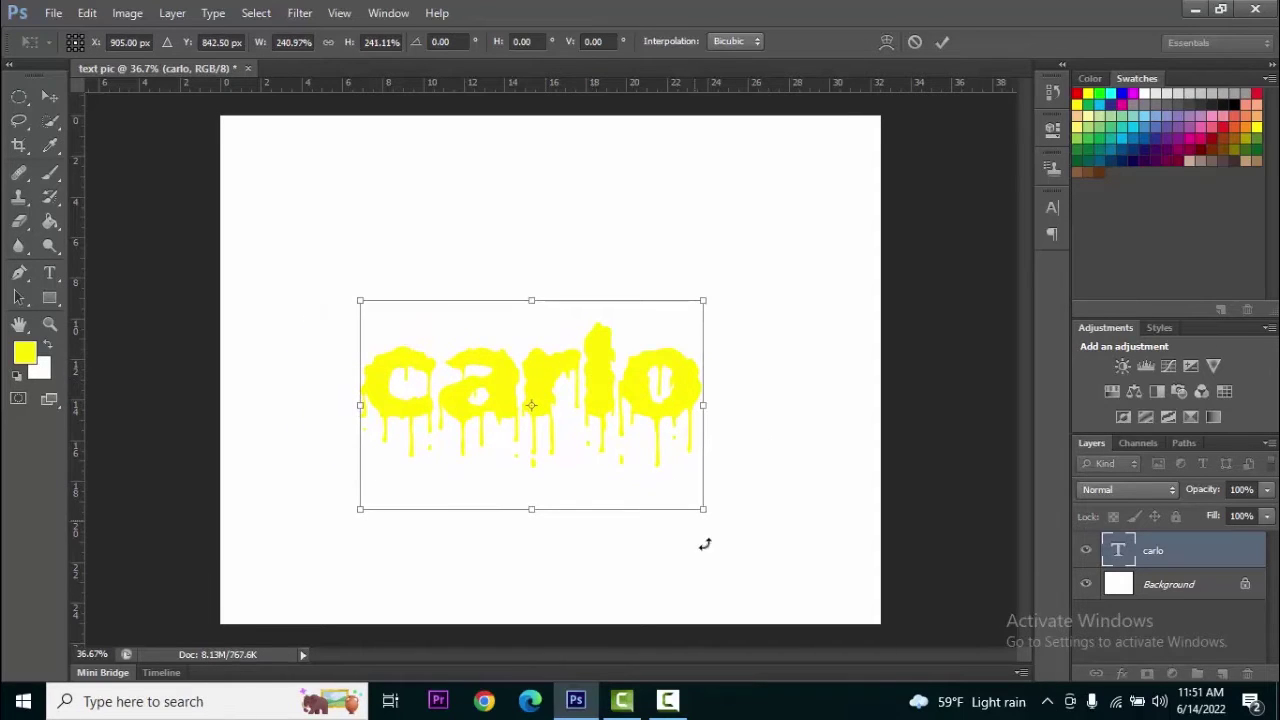
drag(705, 507, 744, 532)
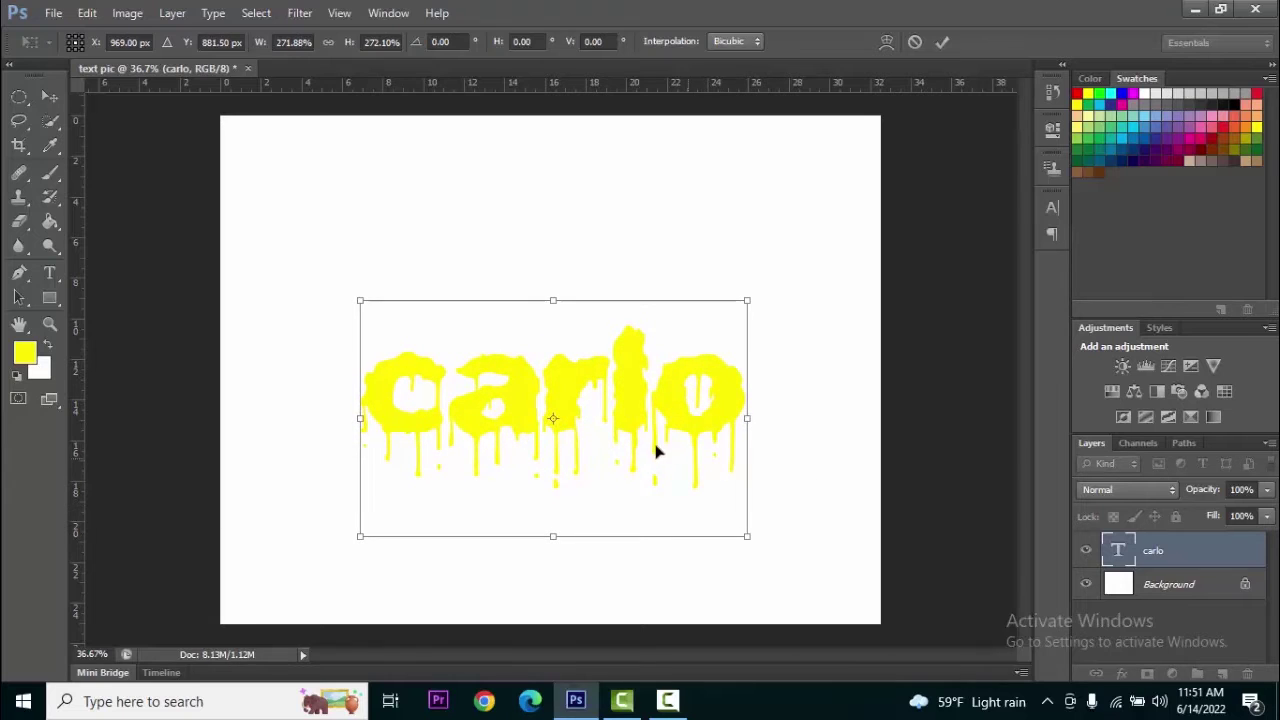
drag(611, 383, 613, 357)
drag(749, 509, 781, 528)
drag(677, 421, 665, 427)
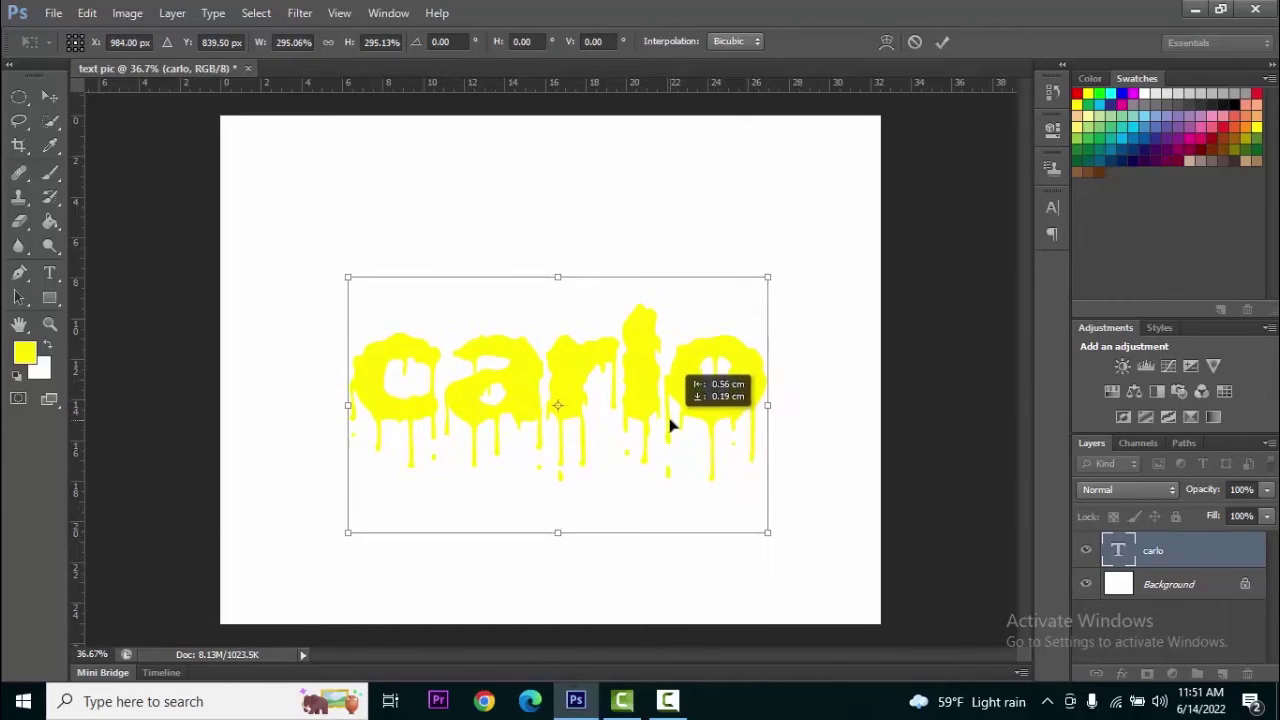
click(938, 42)
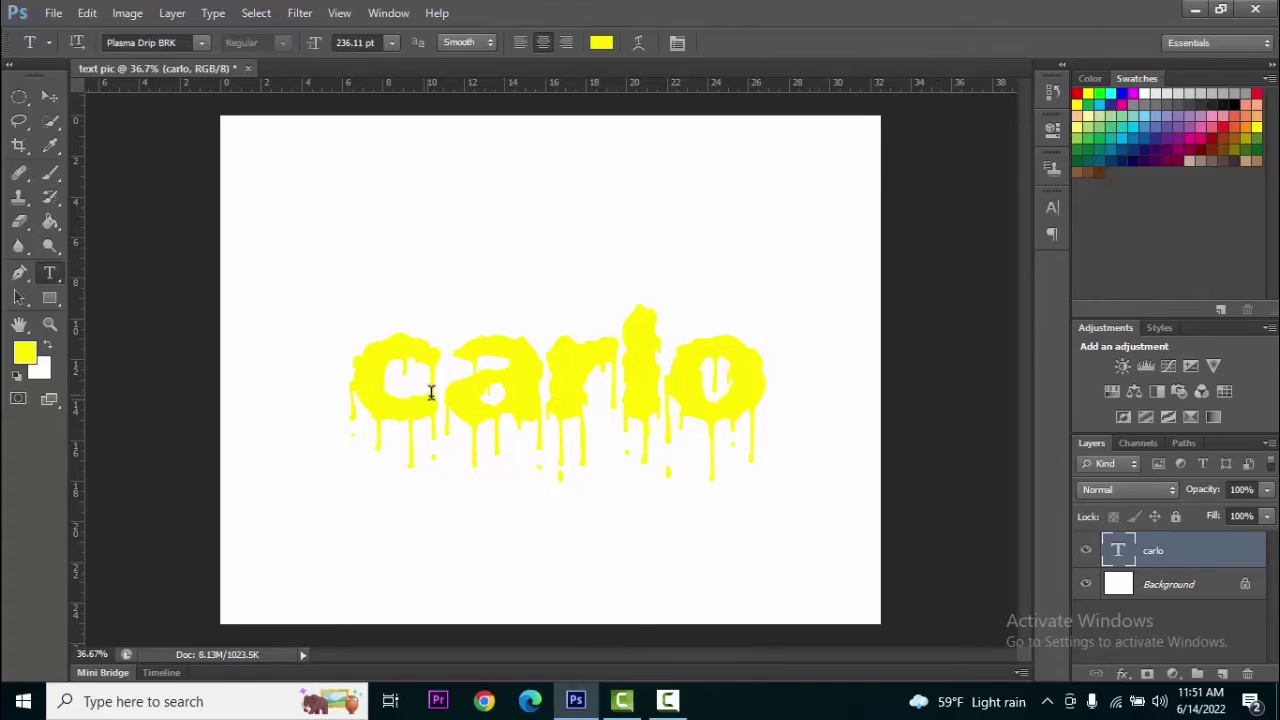
- Enlarge only the first letter of the name text to 500 pt and commit the edit
drag(444, 380, 352, 380)
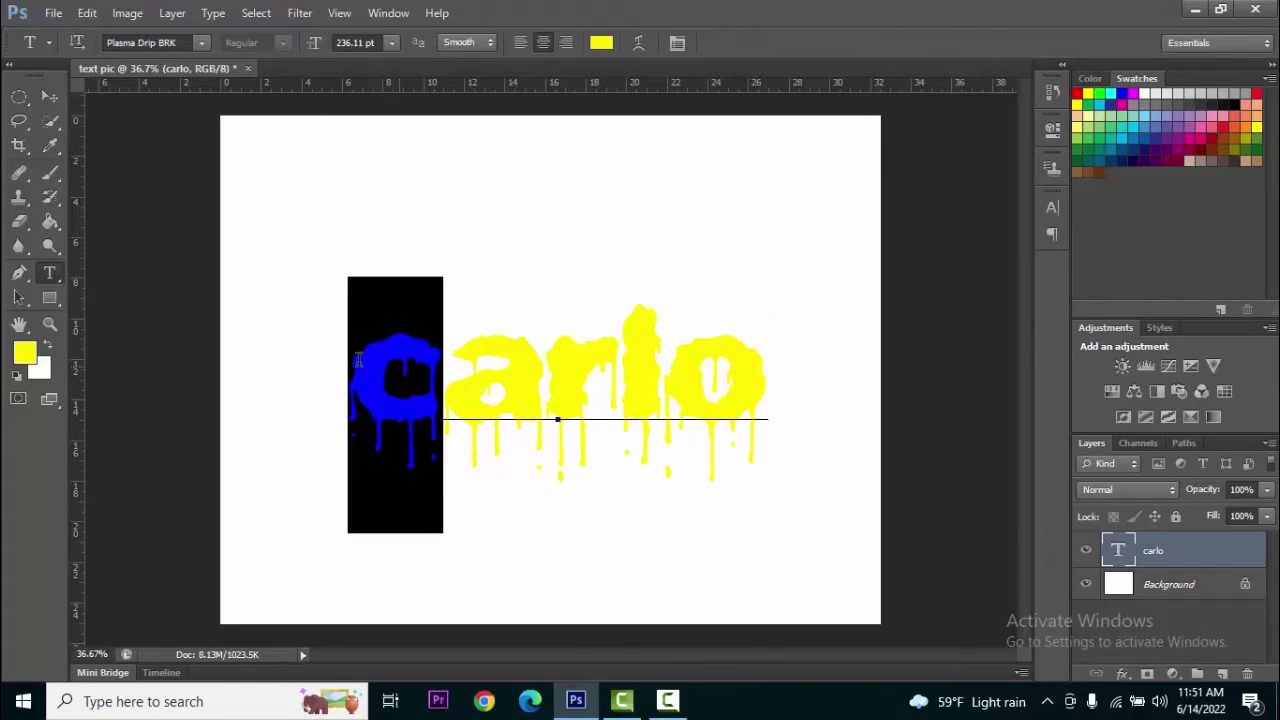
click(391, 42)
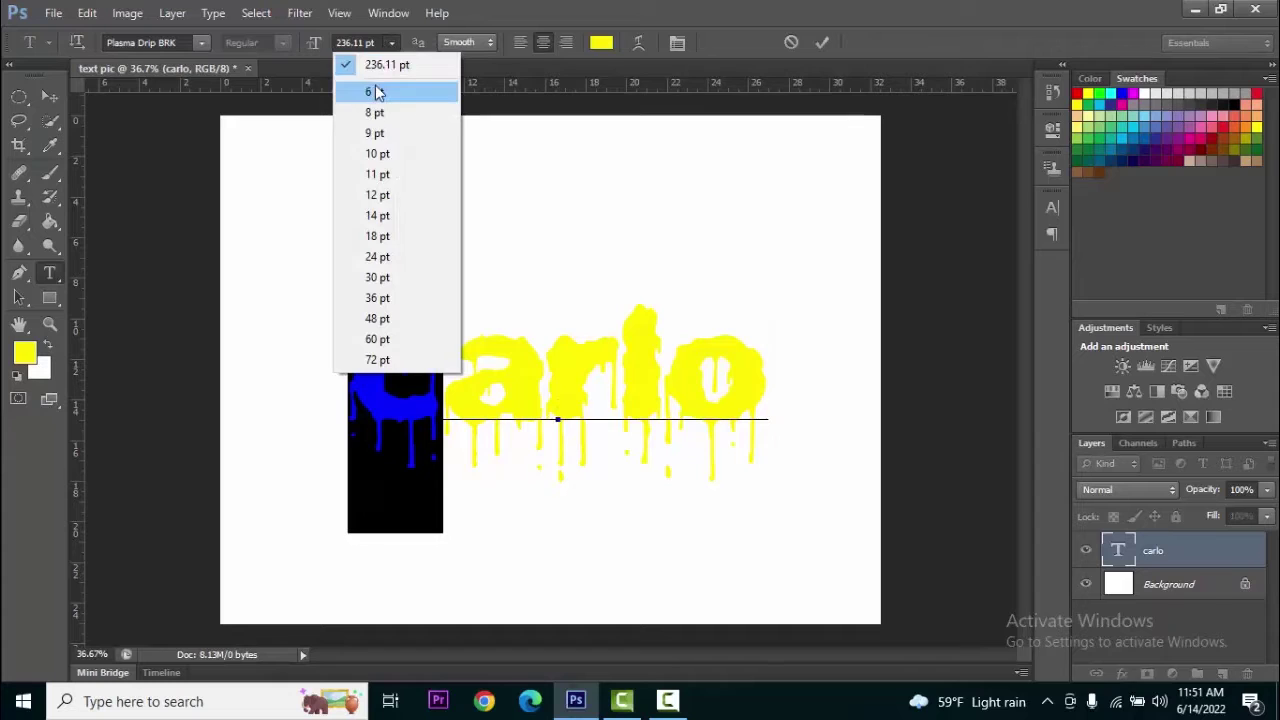
click(362, 44)
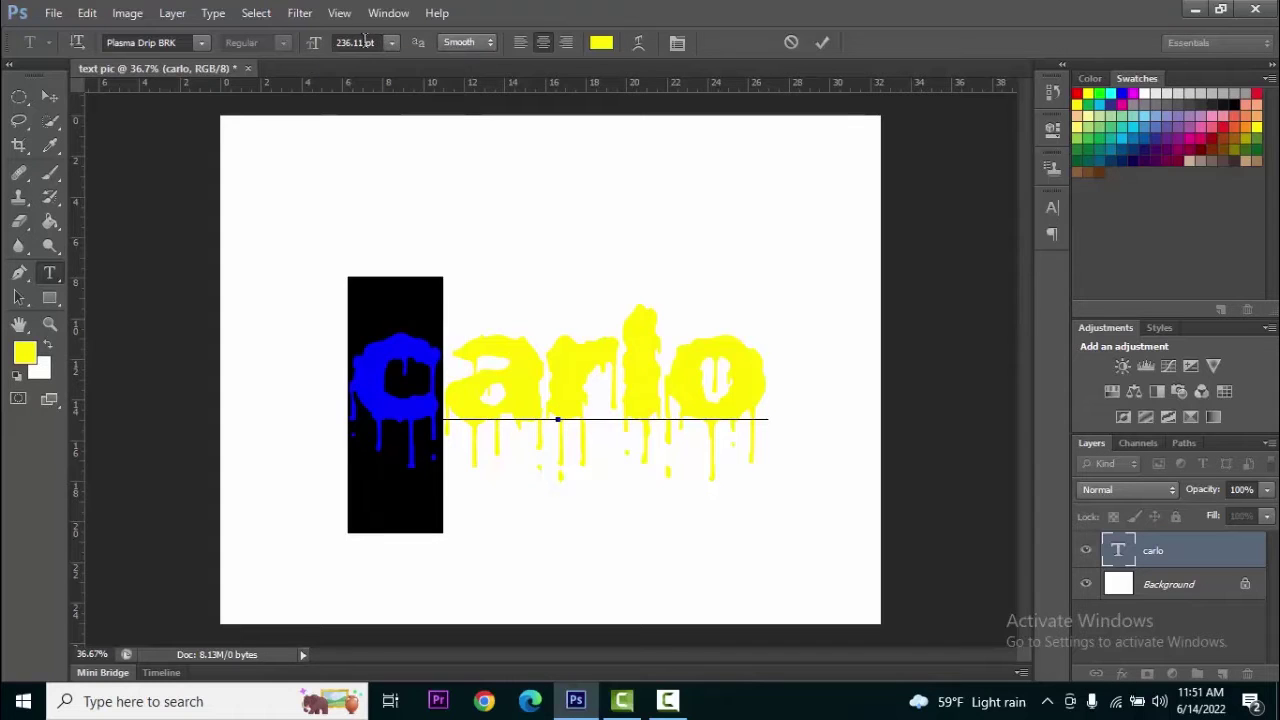
key(BackSpace)
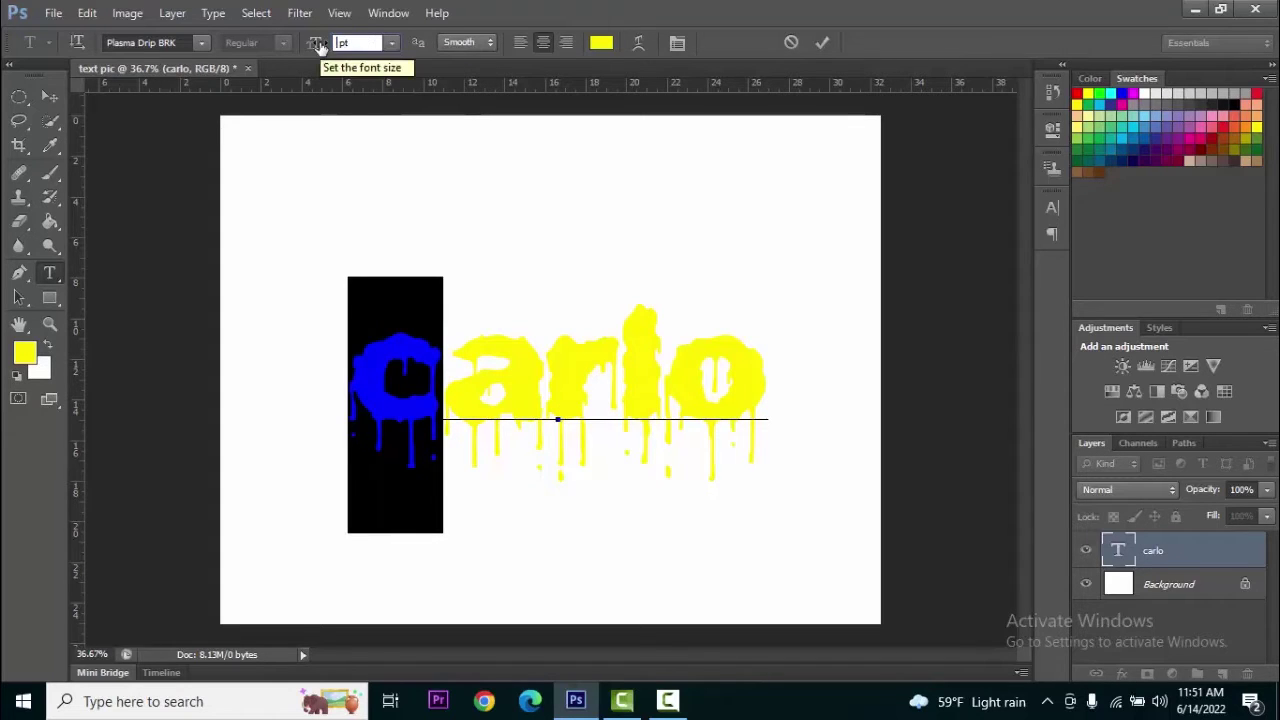
text(400)
key(Return)
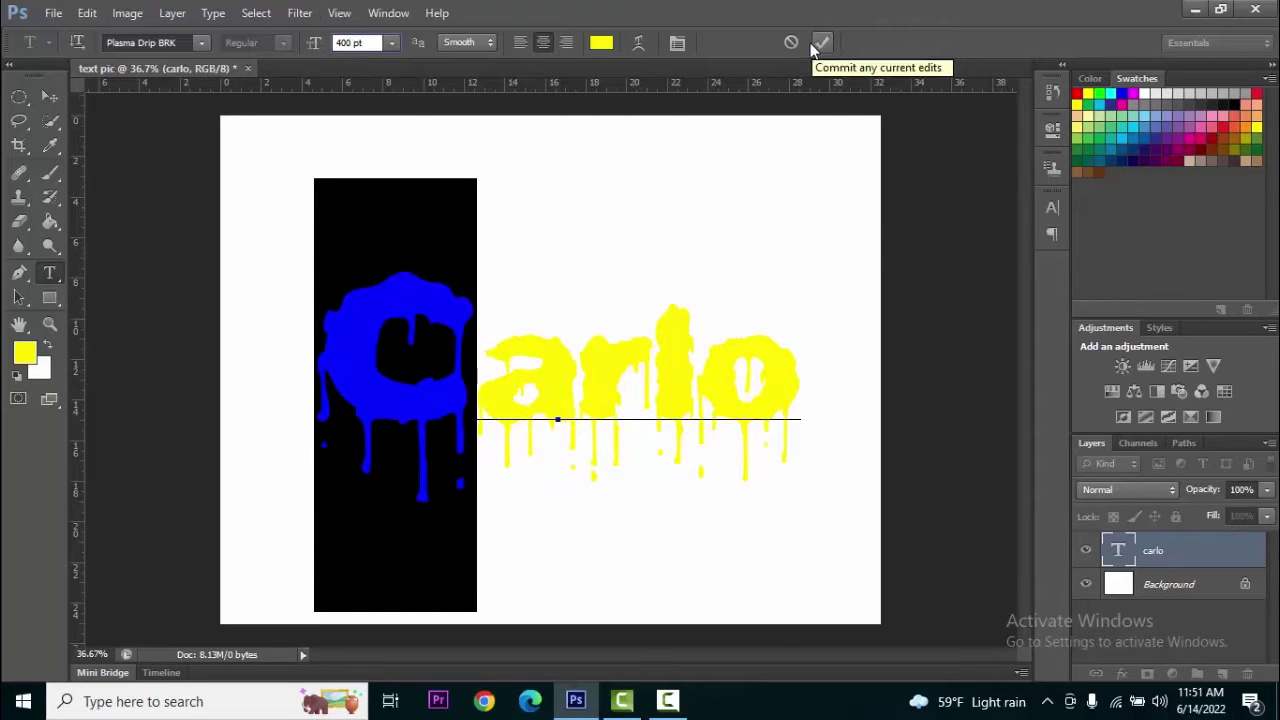
key(BackSpace)
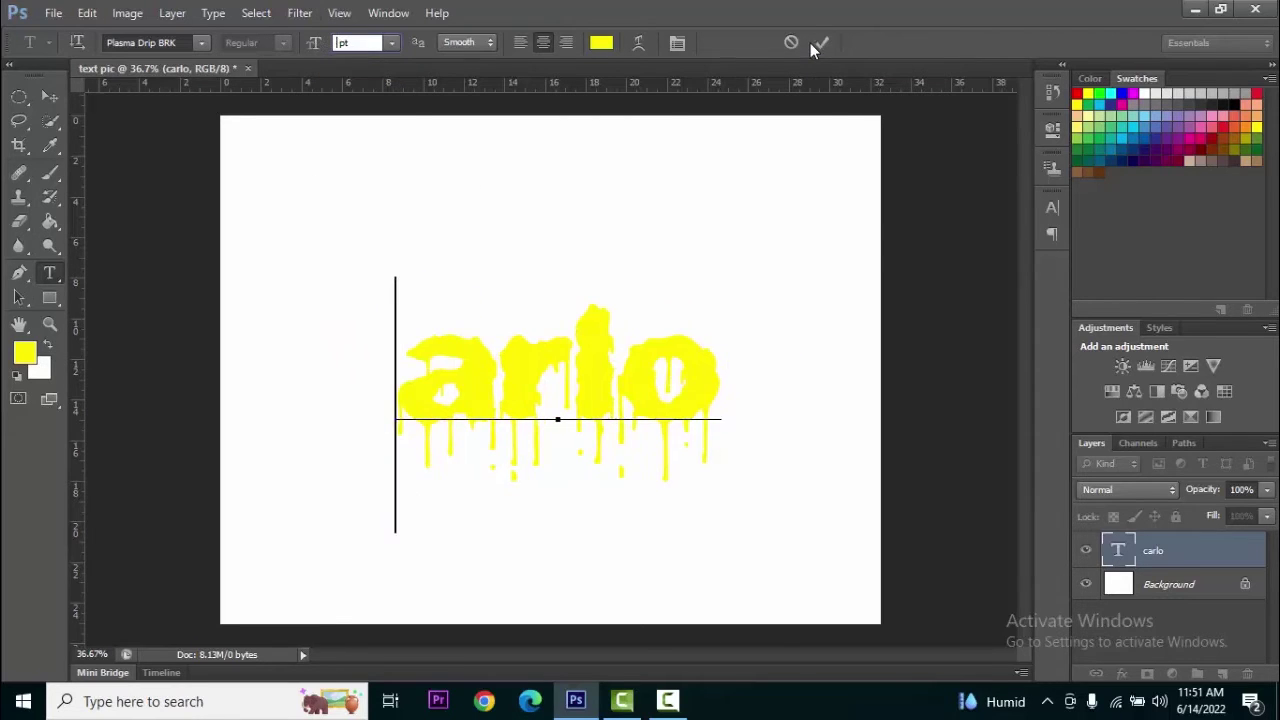
text(500)
key(Return)
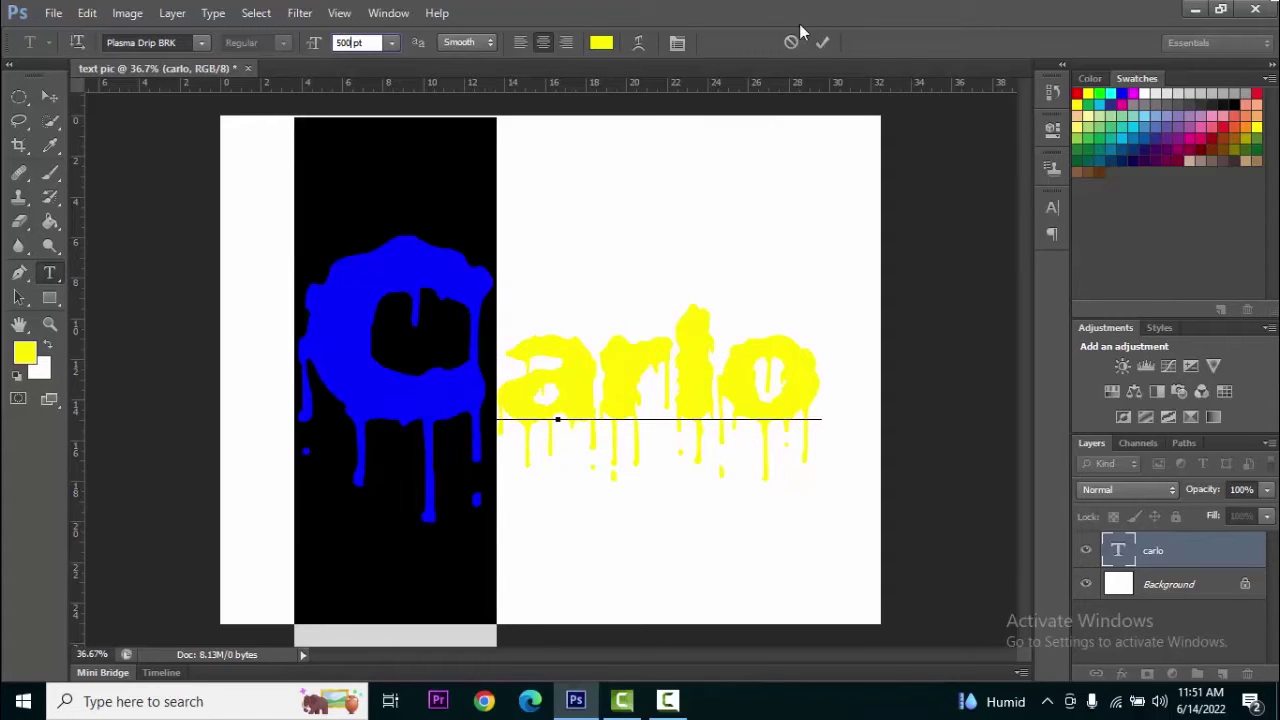
click(820, 45)
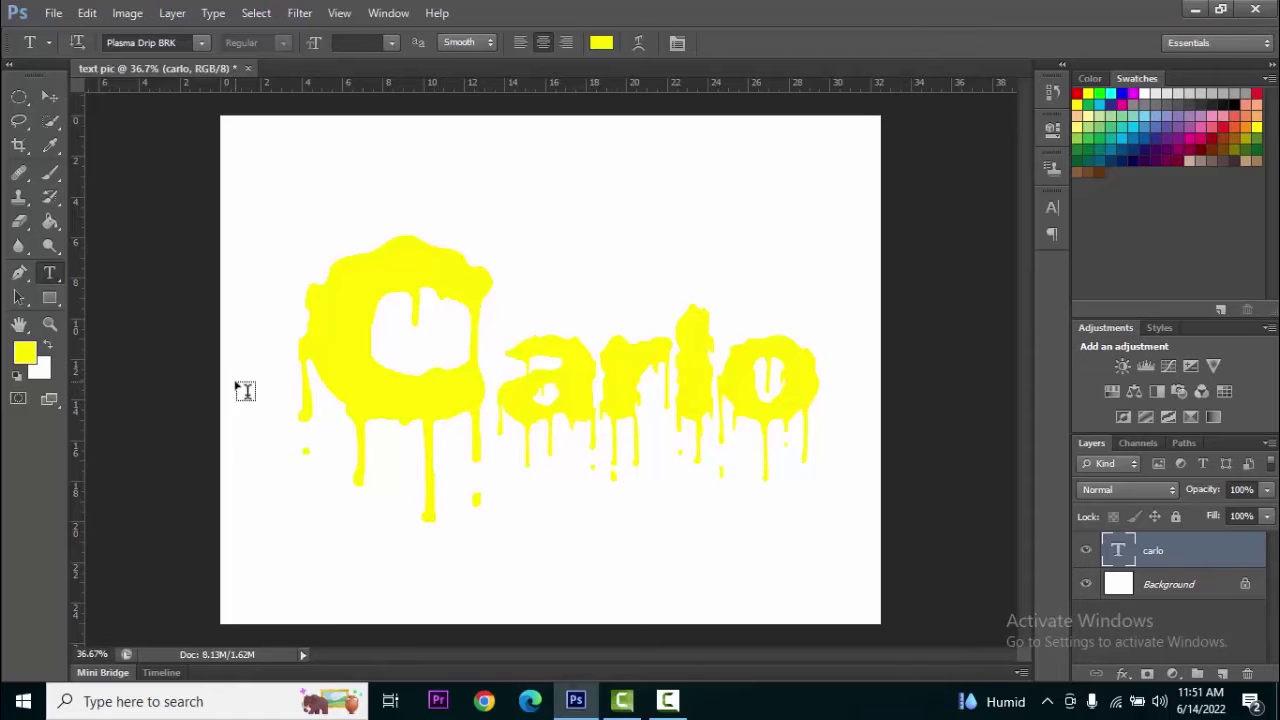
key(ctrl+o)
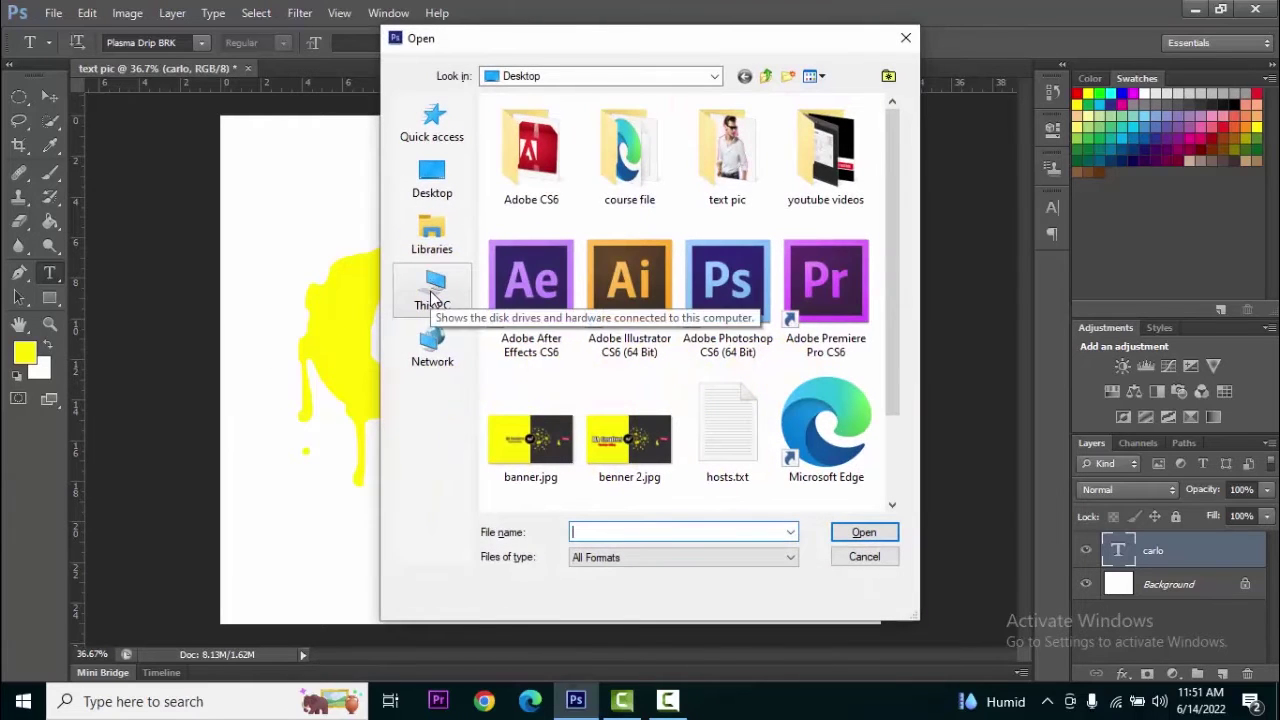
click(718, 170)
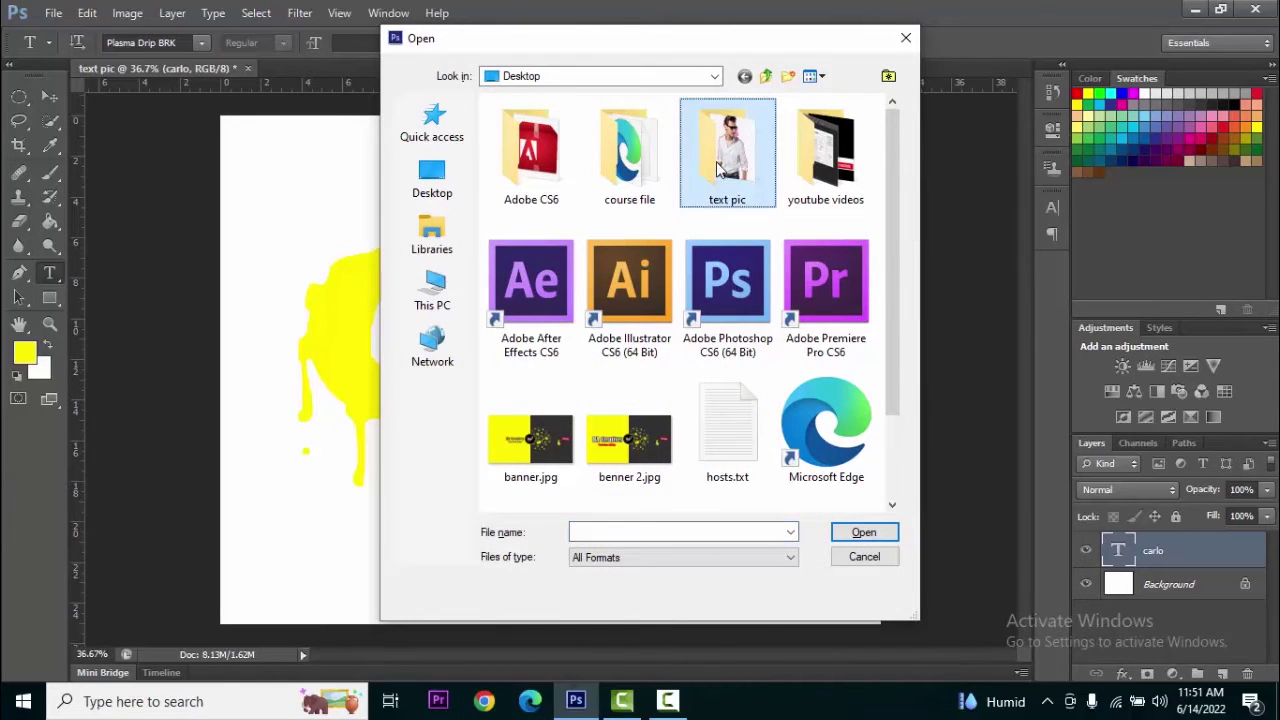
double_click(718, 170)
click(586, 166)
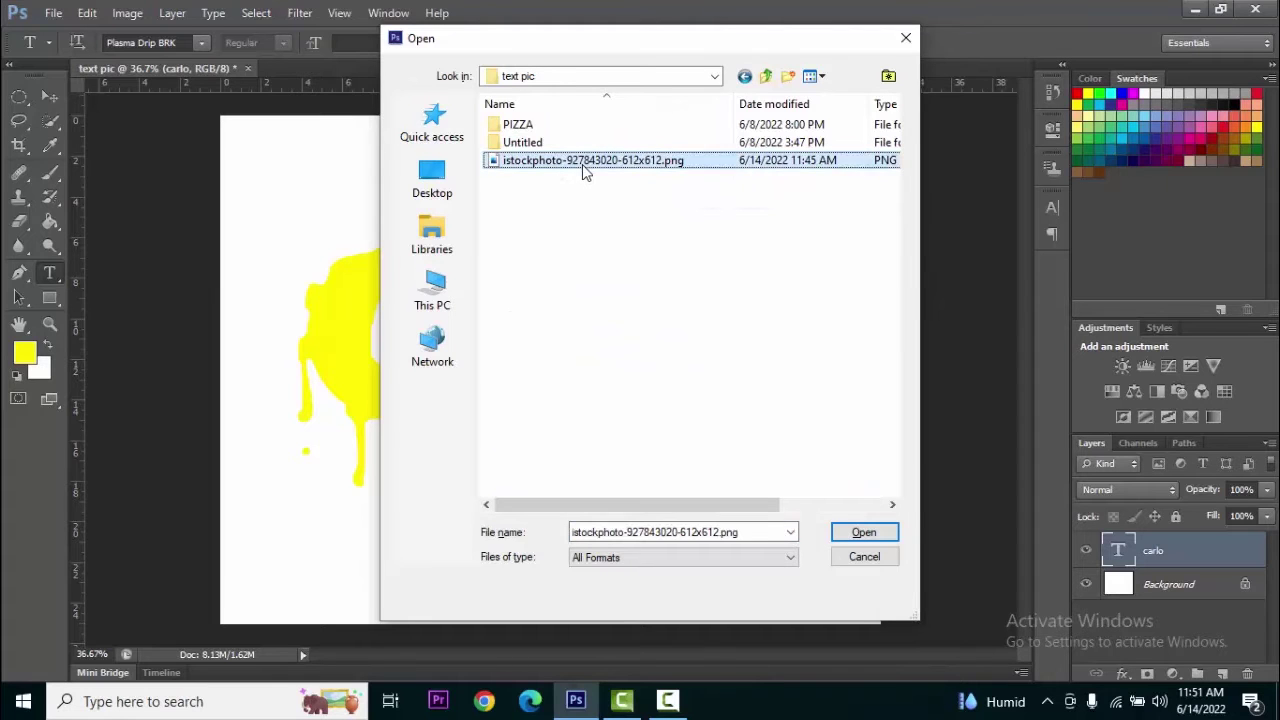
click(853, 536)
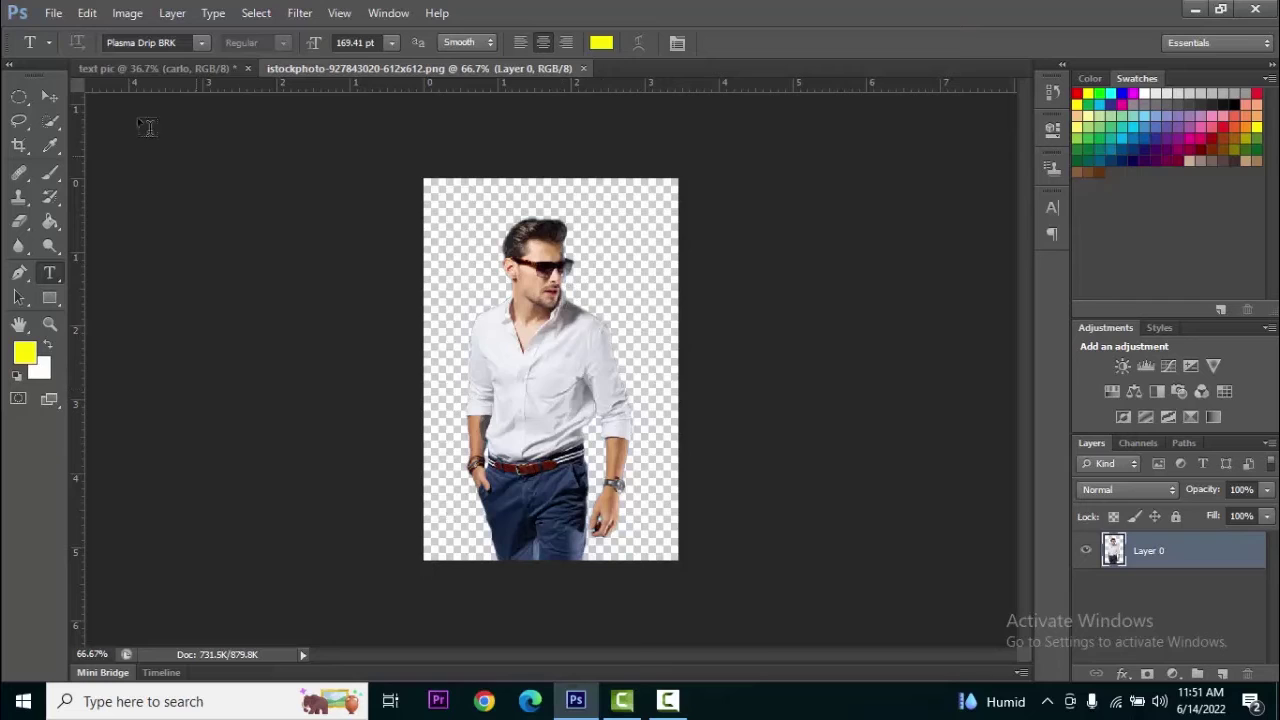
- Copy the man's cutout into the text pic document and scale it up over the first letter with Free Transform
click(49, 97)
drag(558, 368, 398, 348)
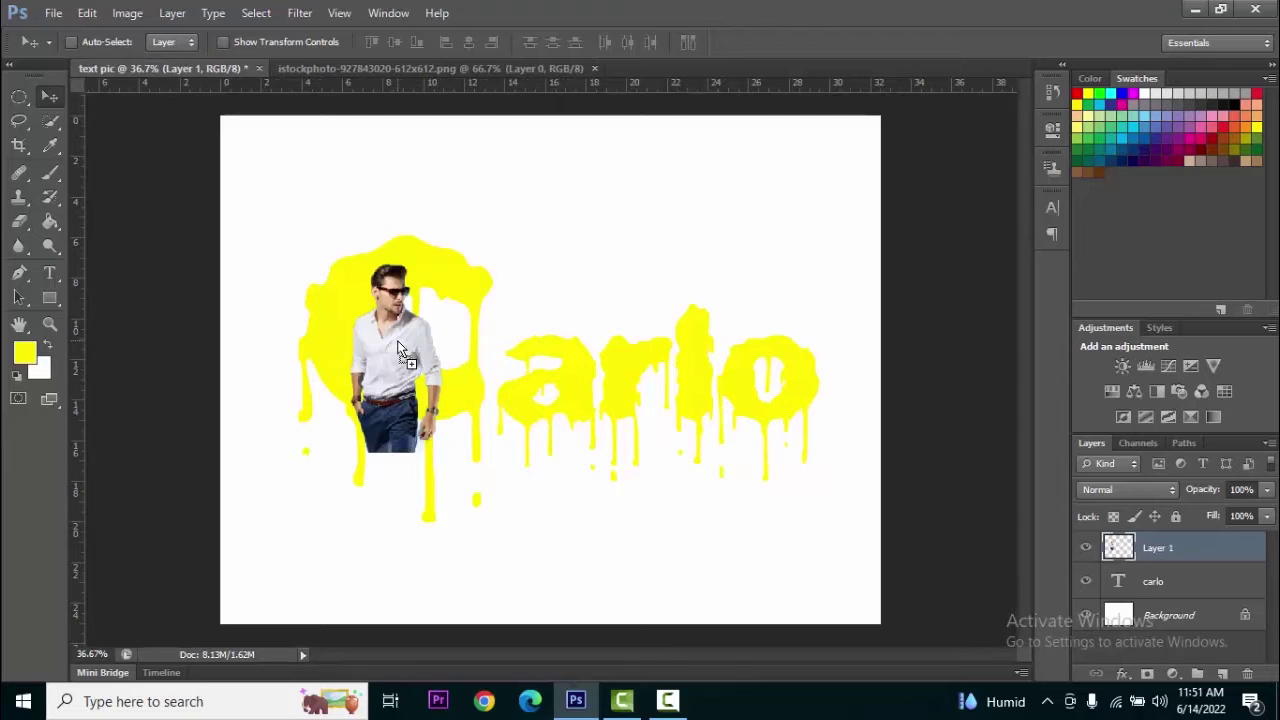
key(ctrl+t)
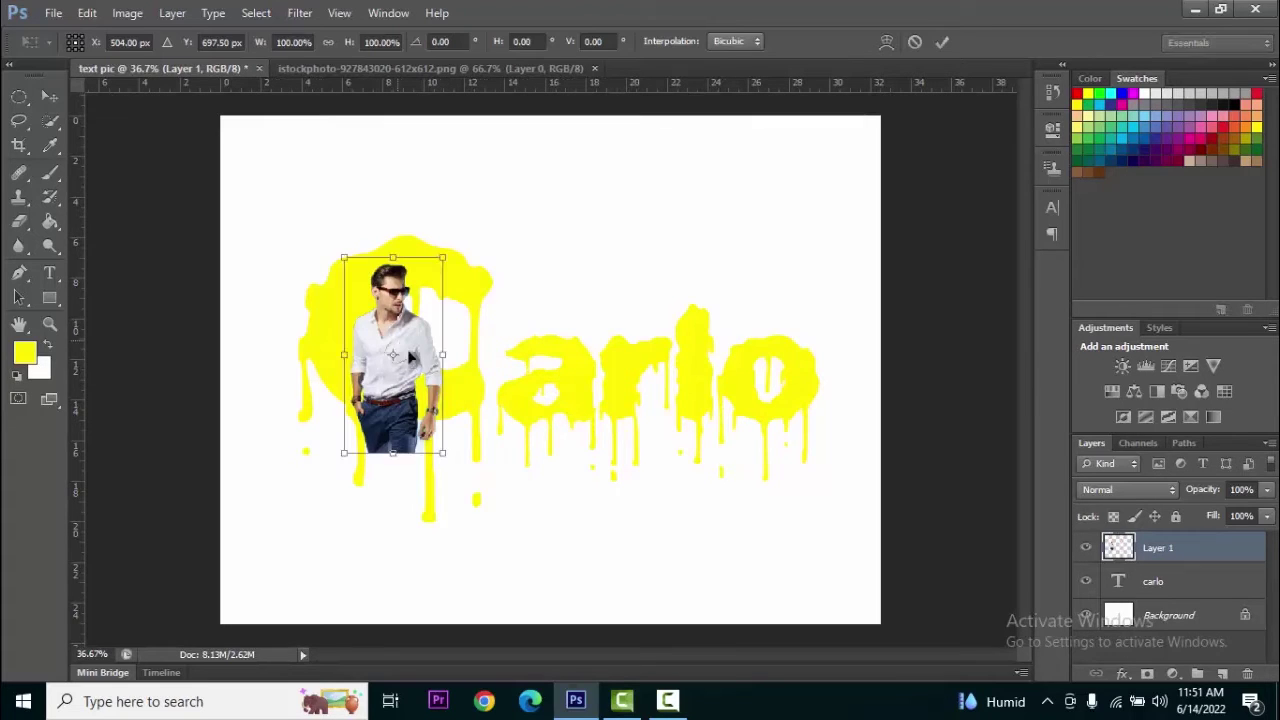
drag(438, 454, 584, 543)
drag(425, 482, 397, 376)
drag(488, 481, 499, 506)
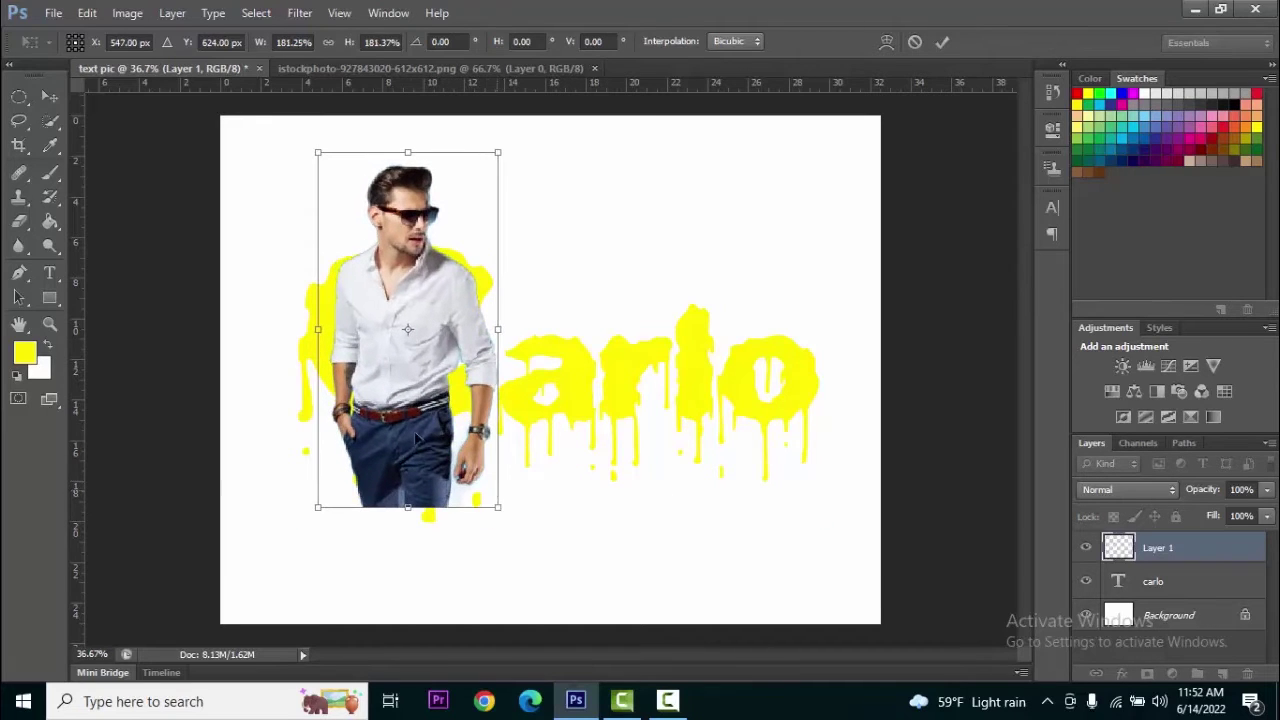
drag(395, 415, 387, 405)
drag(486, 496, 520, 518)
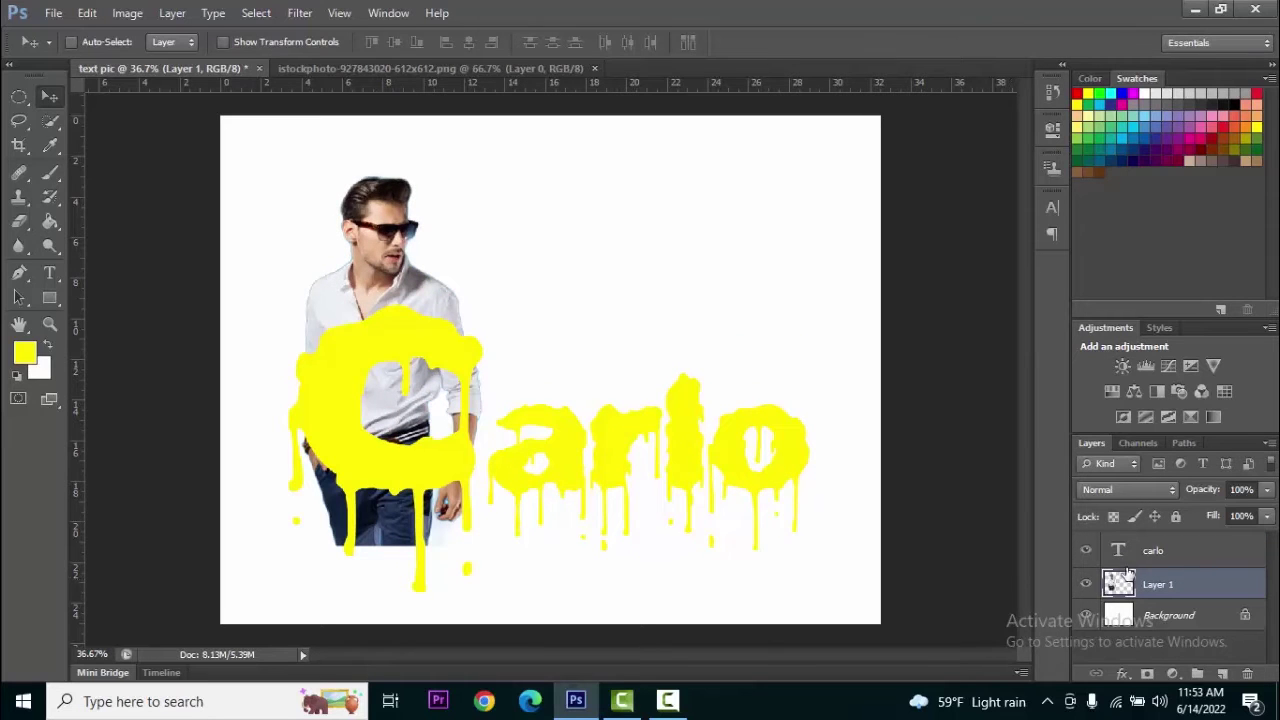
- With everything outside the lettering selected, erase the man's lower body around and inside the first letter on Layer 1, and deselect
ctrl+click(1122, 582)
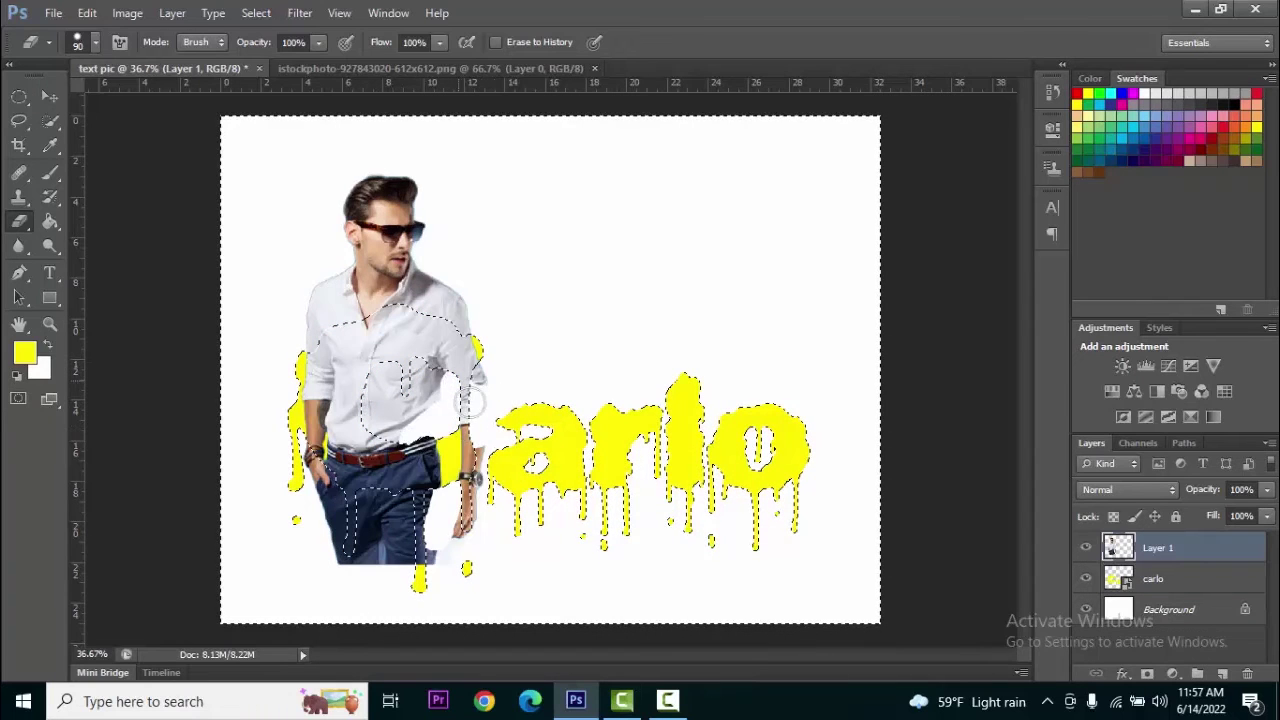
mouse_move(470, 403)
mouse_down()
mouse_move(488, 362)
mouse_move(476, 453)
mouse_move(498, 432)
mouse_move(459, 478)
mouse_up()
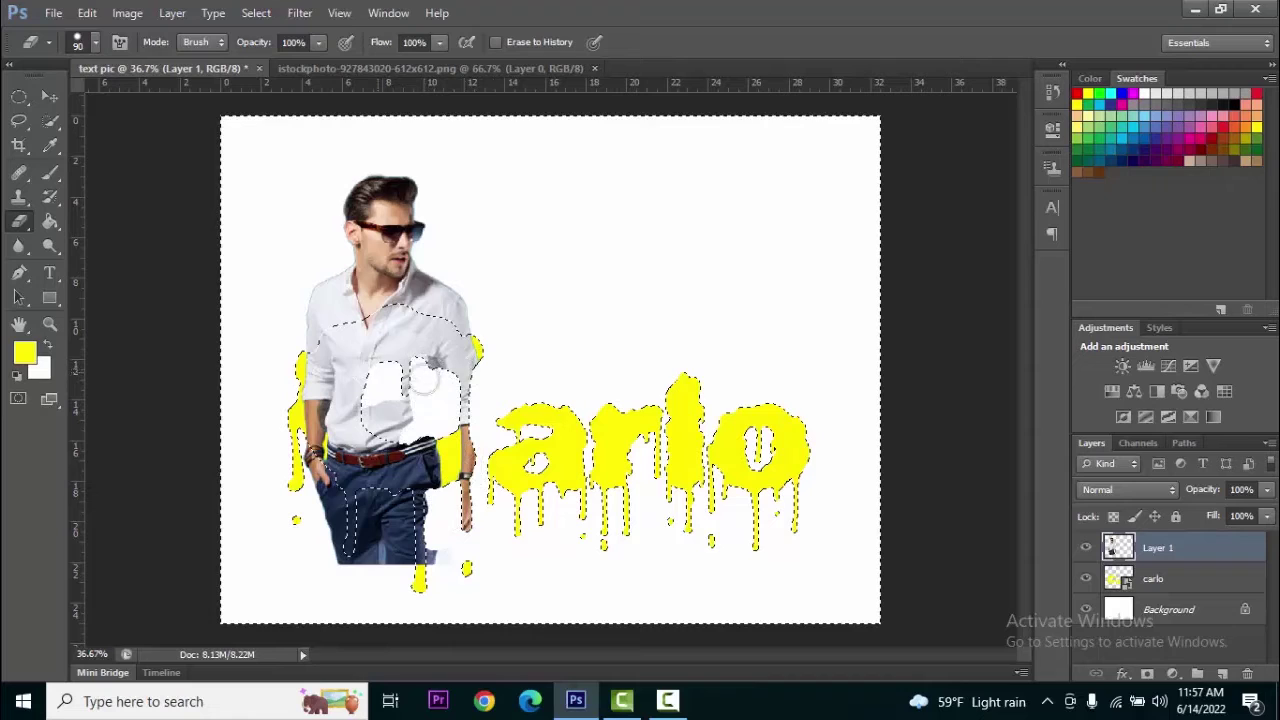
mouse_move(370, 433)
mouse_down()
mouse_move(399, 482)
mouse_move(286, 449)
mouse_move(320, 464)
mouse_move(313, 442)
mouse_move(336, 493)
mouse_move(310, 499)
mouse_move(454, 513)
mouse_move(441, 491)
mouse_move(375, 500)
mouse_move(402, 551)
mouse_move(467, 543)
mouse_move(316, 553)
mouse_move(362, 512)
mouse_move(354, 501)
mouse_move(298, 527)
mouse_move(386, 564)
mouse_move(428, 555)
mouse_move(336, 574)
mouse_move(453, 523)
mouse_move(379, 495)
mouse_move(410, 457)
mouse_move(411, 385)
mouse_move(433, 367)
mouse_move(470, 400)
mouse_move(455, 459)
mouse_move(430, 470)
mouse_move(423, 459)
mouse_move(465, 450)
mouse_up()
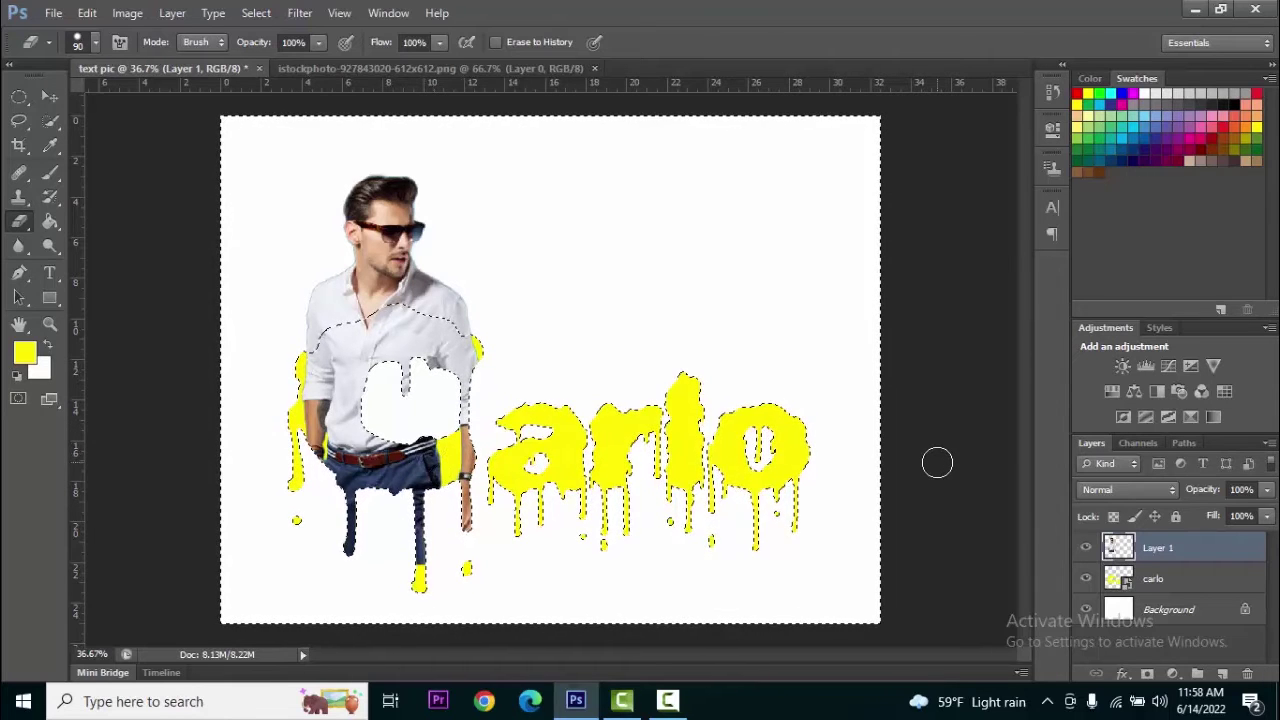
key(ctrl+d)
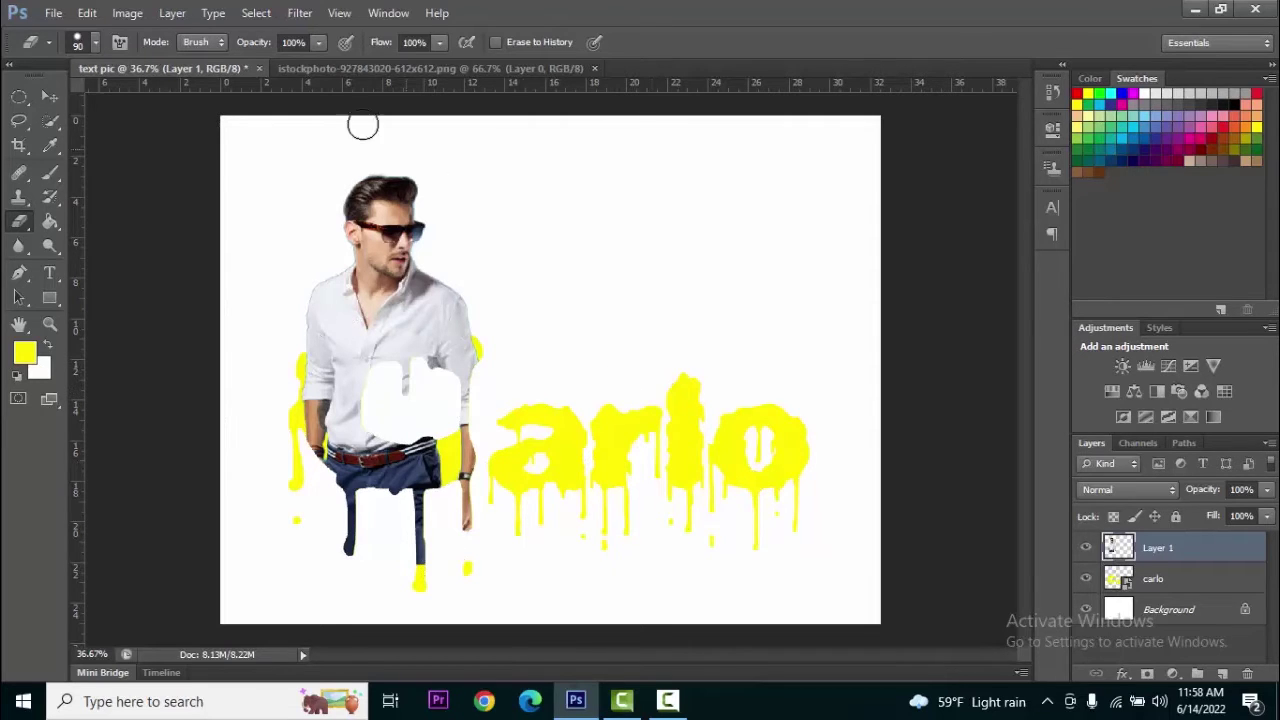
- Copy the man's cutout from the stock photo document into the text pic document a second time
click(440, 68)
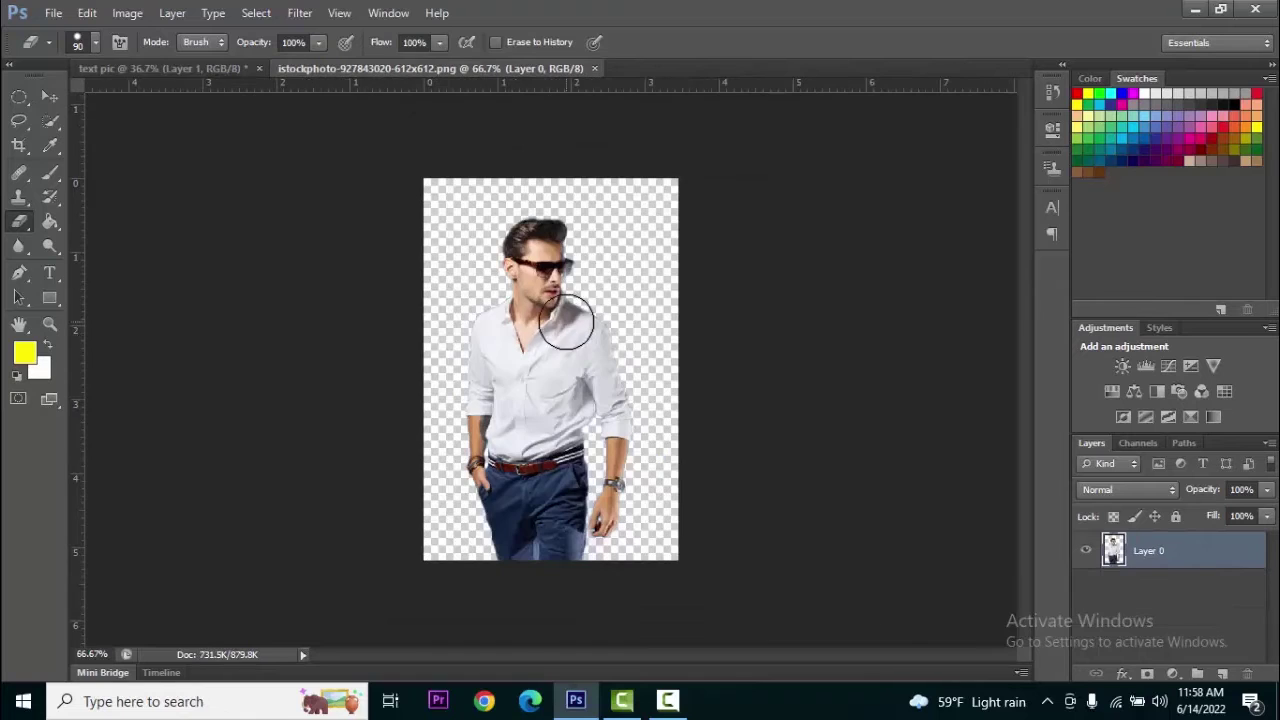
click(49, 96)
drag(463, 376, 631, 494)
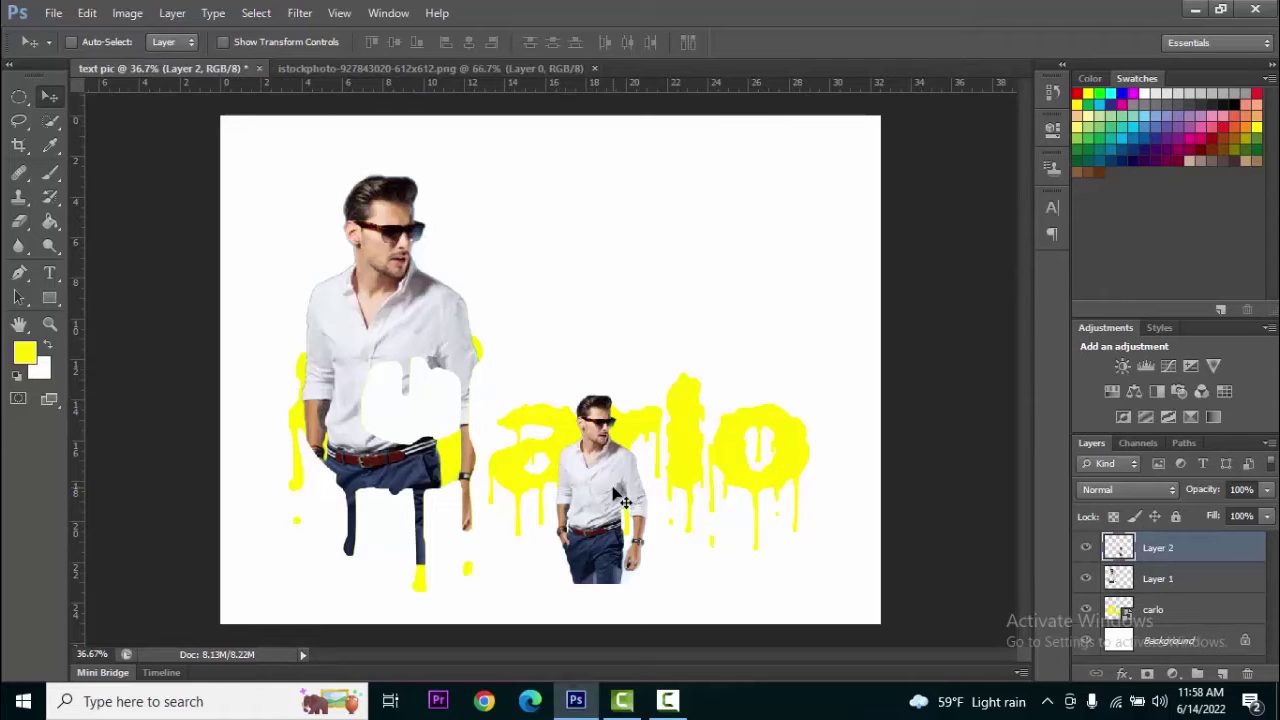
- Scale the second cutout to about 415% wide and 255% high so it covers the remaining letters, and commit the transform
key(ctrl+t)
drag(648, 386, 880, 190)
drag(703, 355, 768, 455)
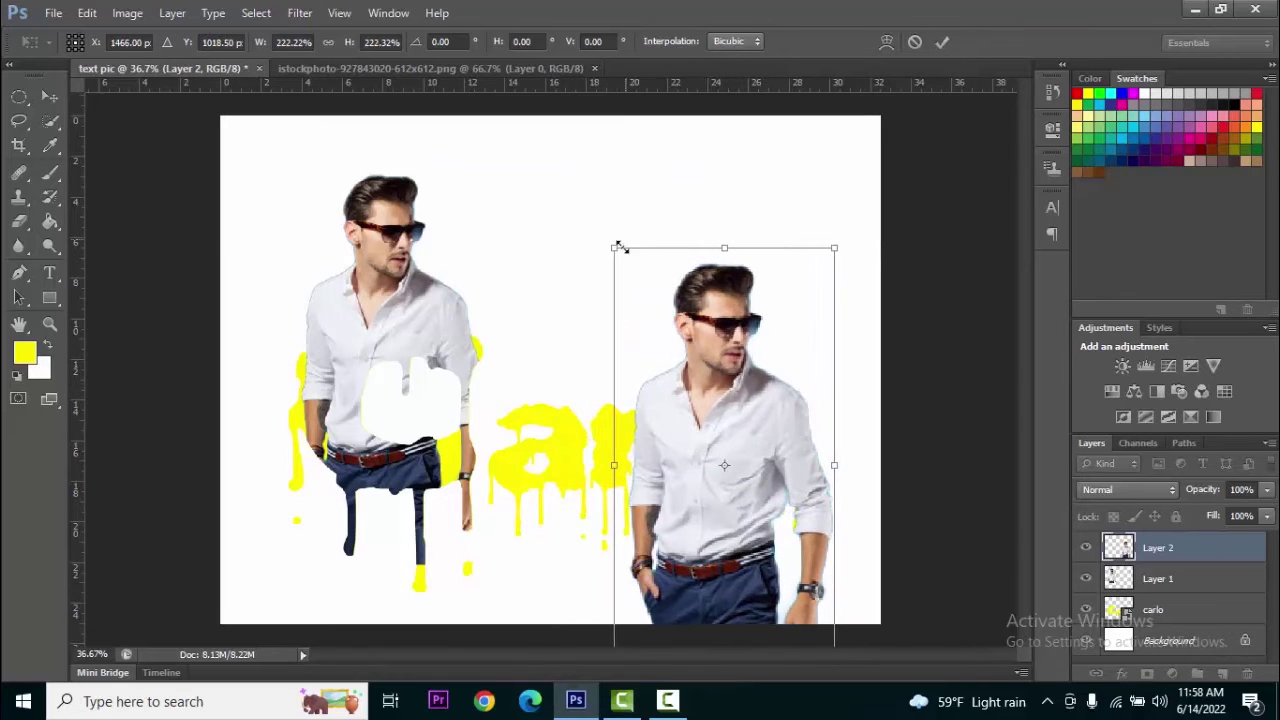
drag(613, 255, 529, 204)
drag(749, 366, 751, 420)
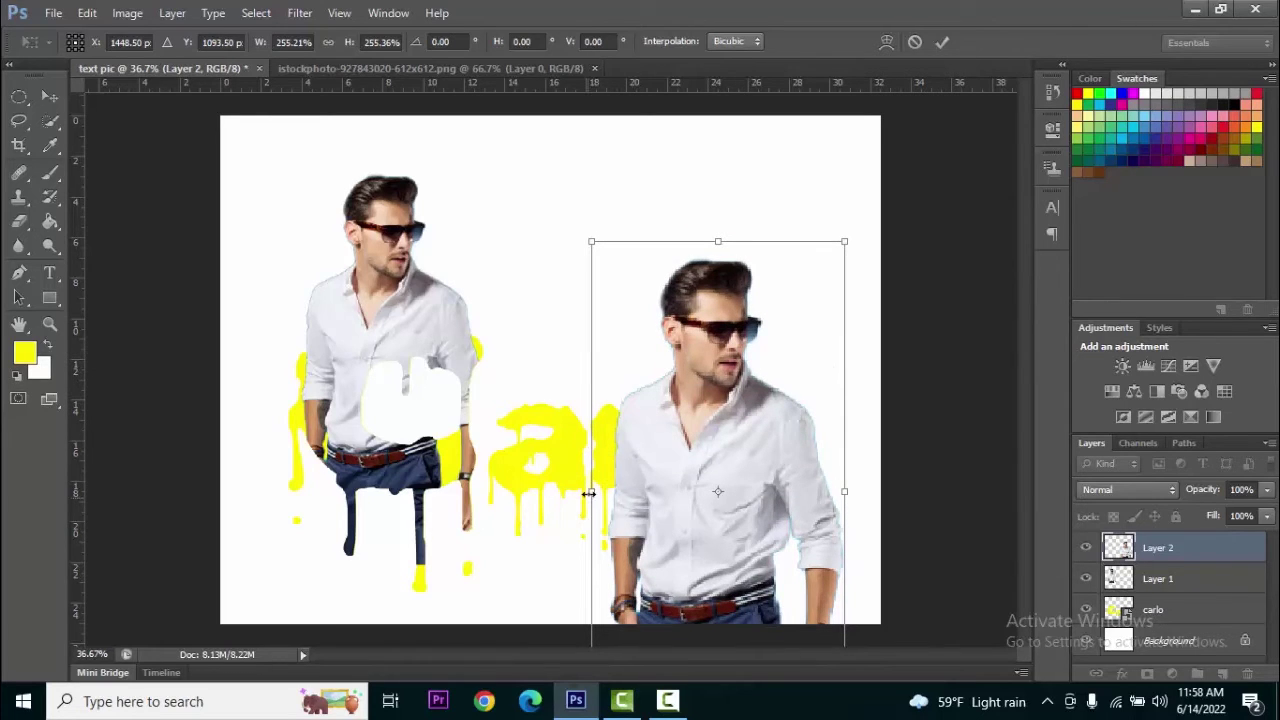
drag(590, 492, 449, 483)
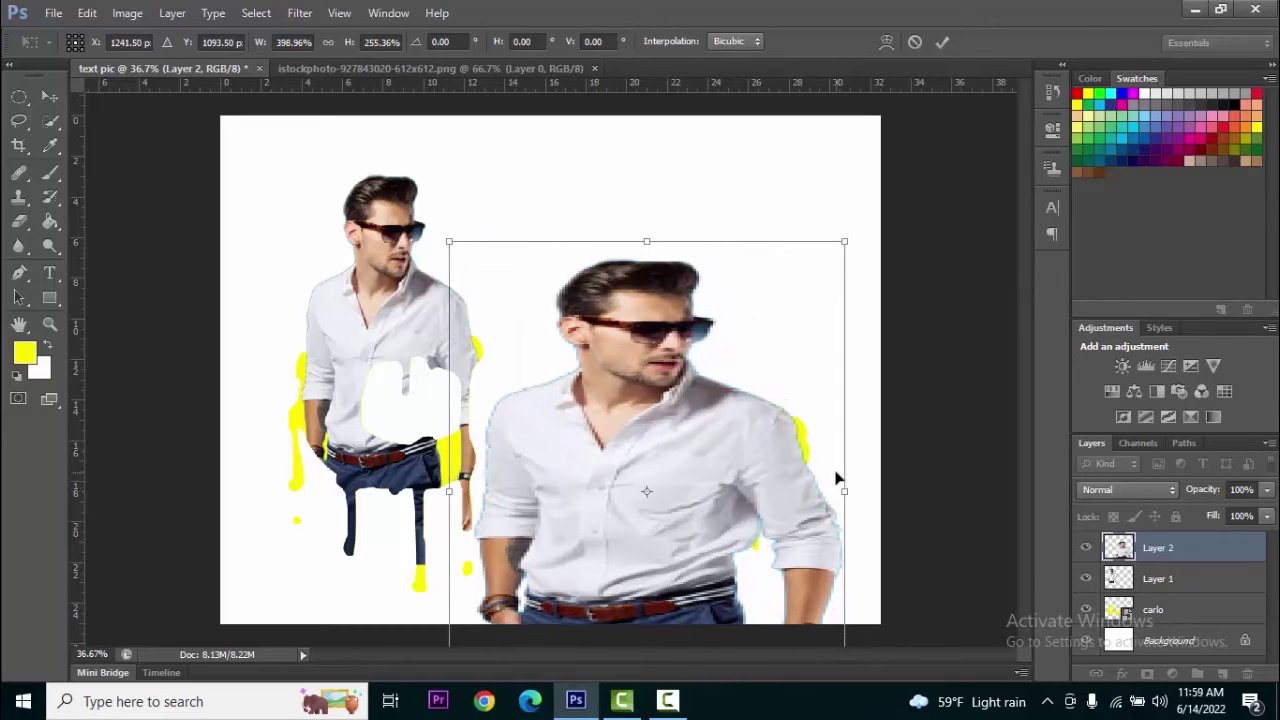
drag(843, 488, 861, 488)
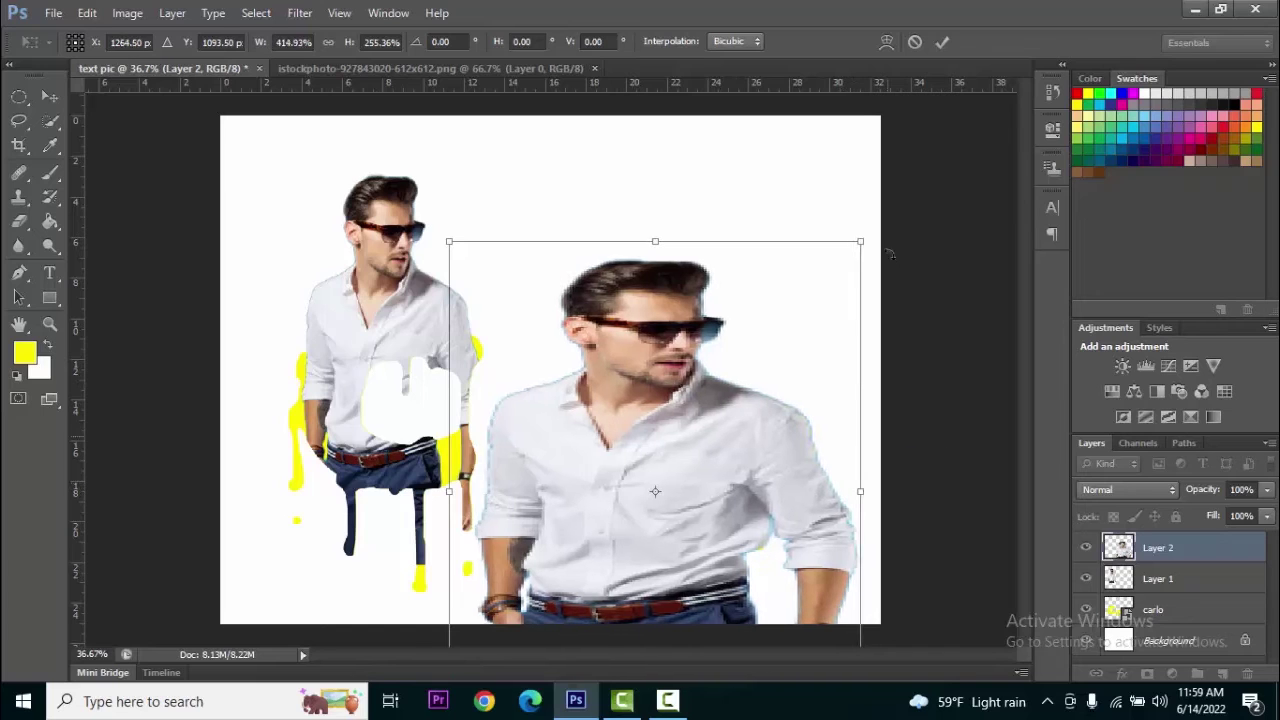
click(942, 43)
- Place Layer 2 below Layer 1, clip it to the name text layer, and shift the clipped photo slightly within the letters
right_click(1165, 557)
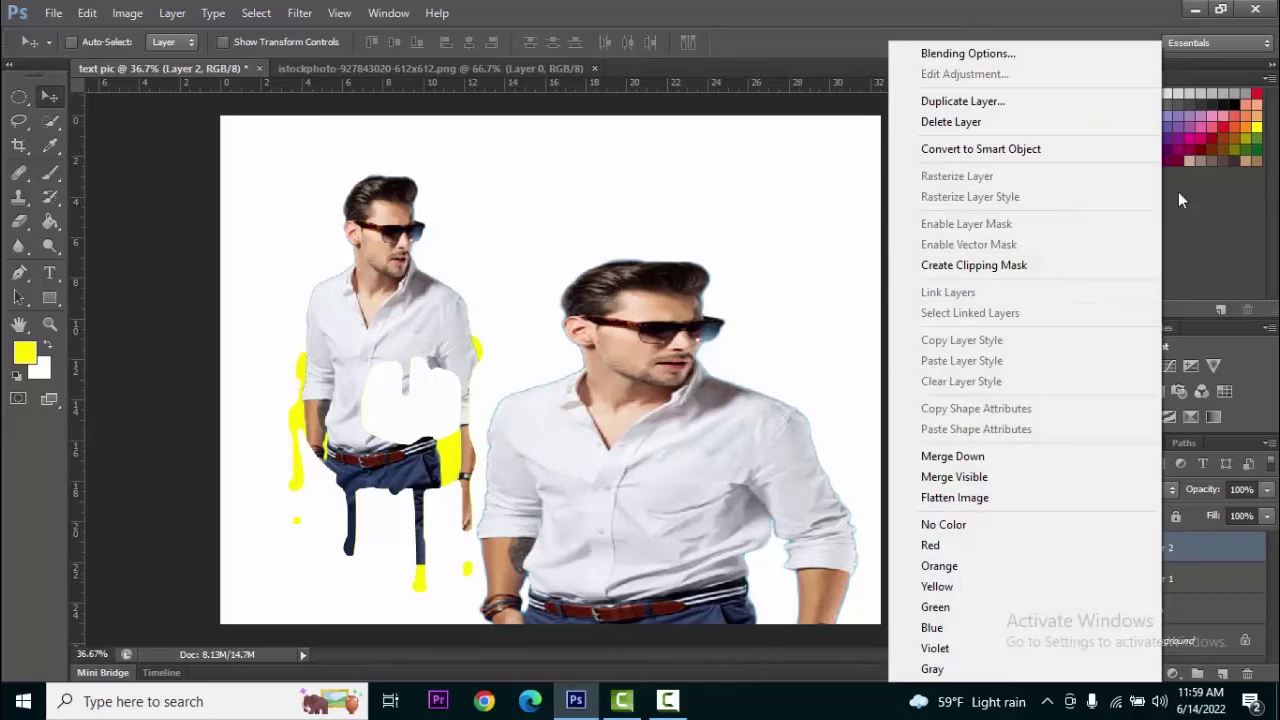
click(1178, 203)
drag(1182, 547, 1184, 578)
right_click(1165, 573)
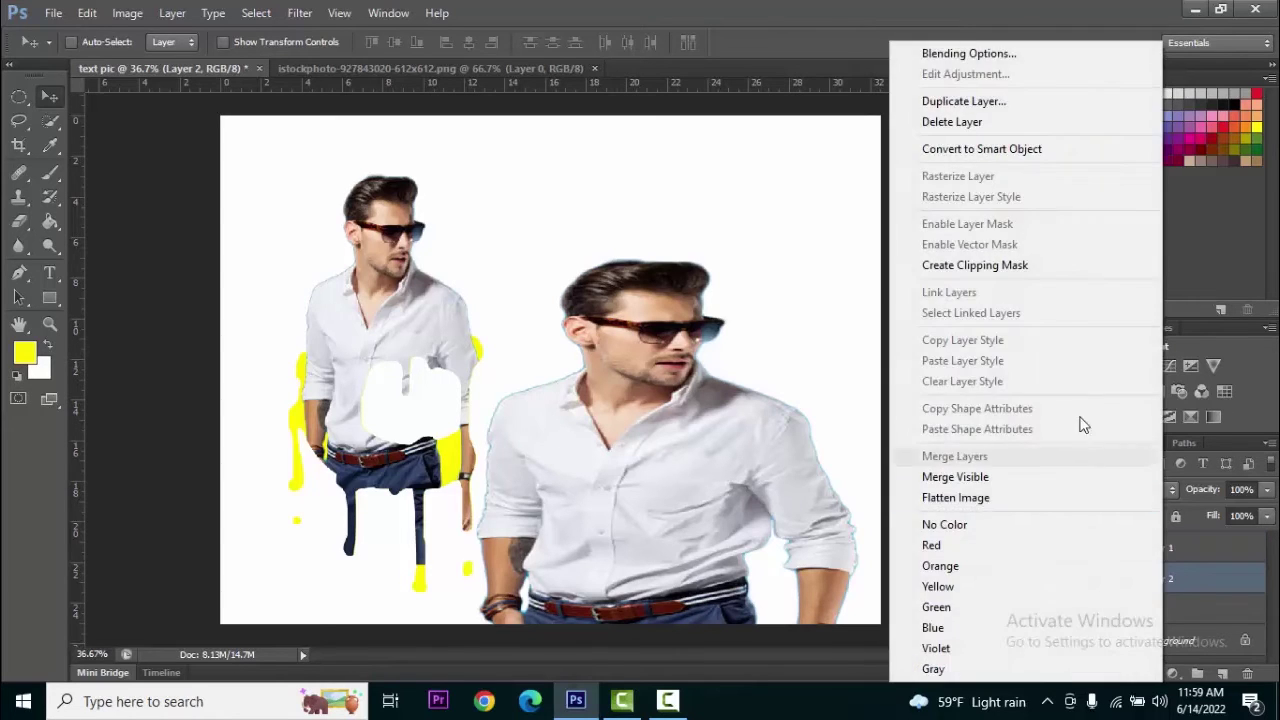
click(1034, 266)
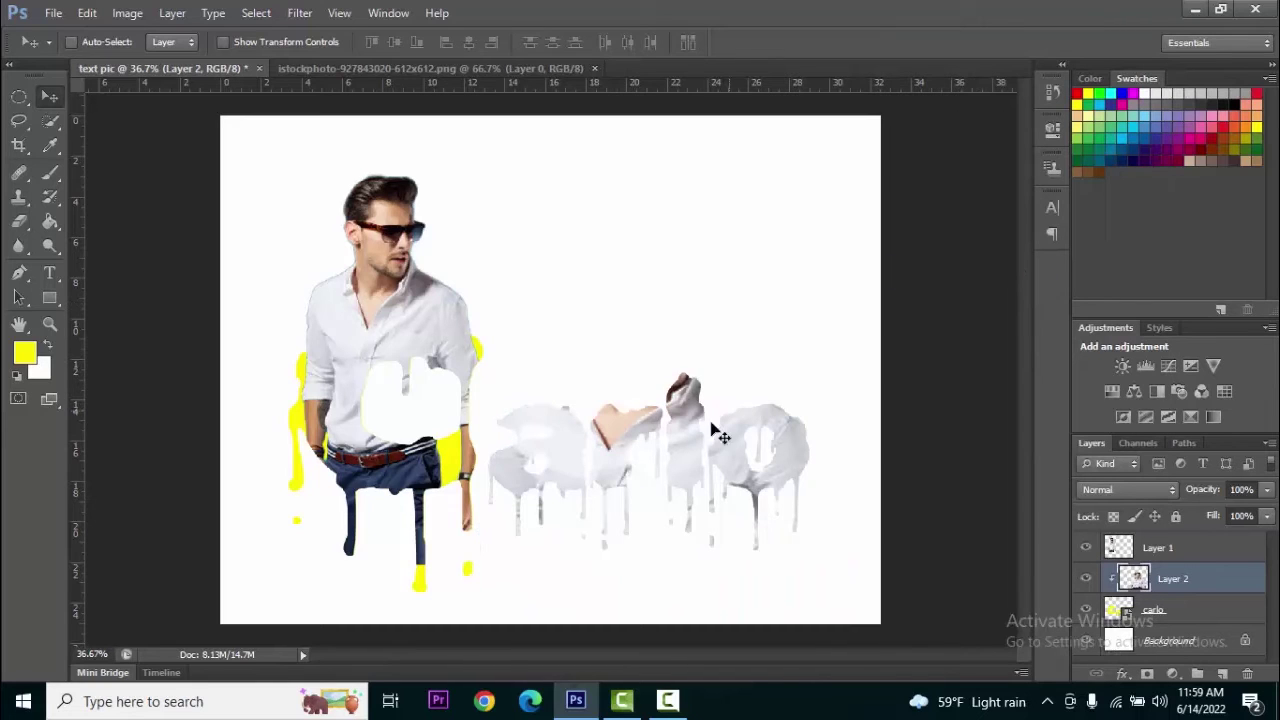
mouse_move(634, 434)
mouse_down()
mouse_move(619, 428)
mouse_move(628, 433)
mouse_up()
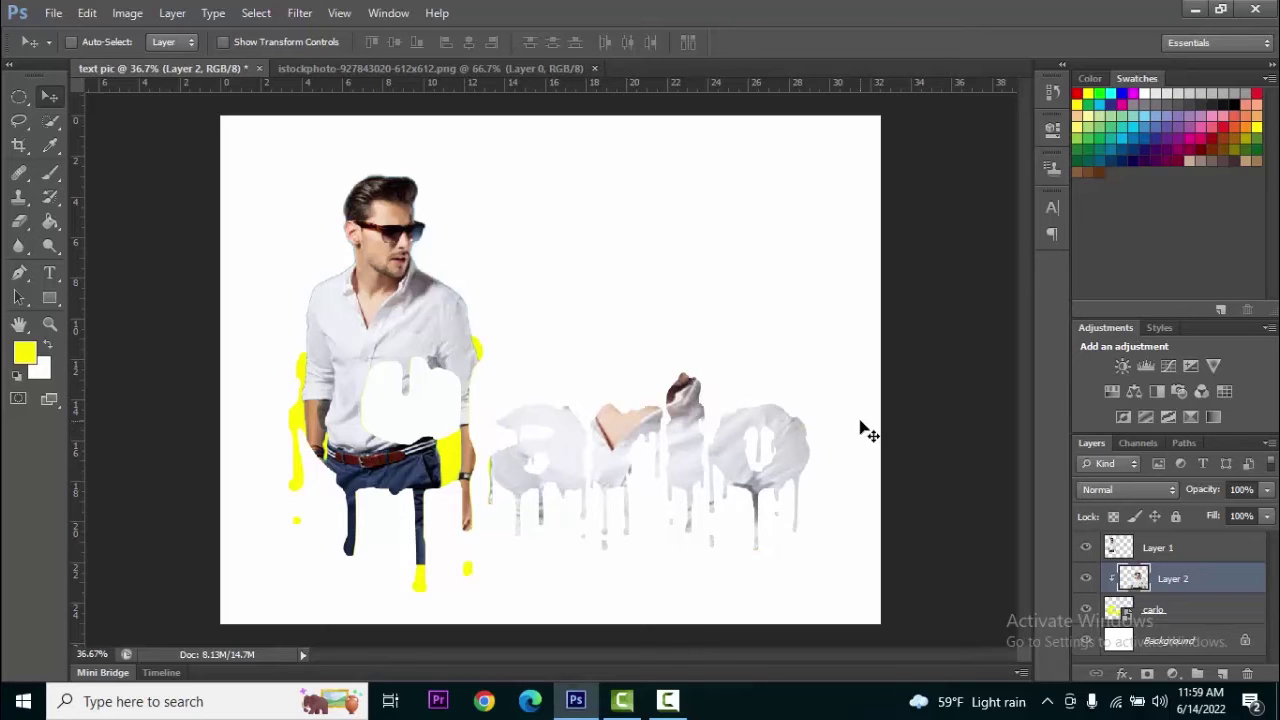
- Reset the colours to the defaults with white as foreground and black as background, and fill the Background layer with black
click(1124, 646)
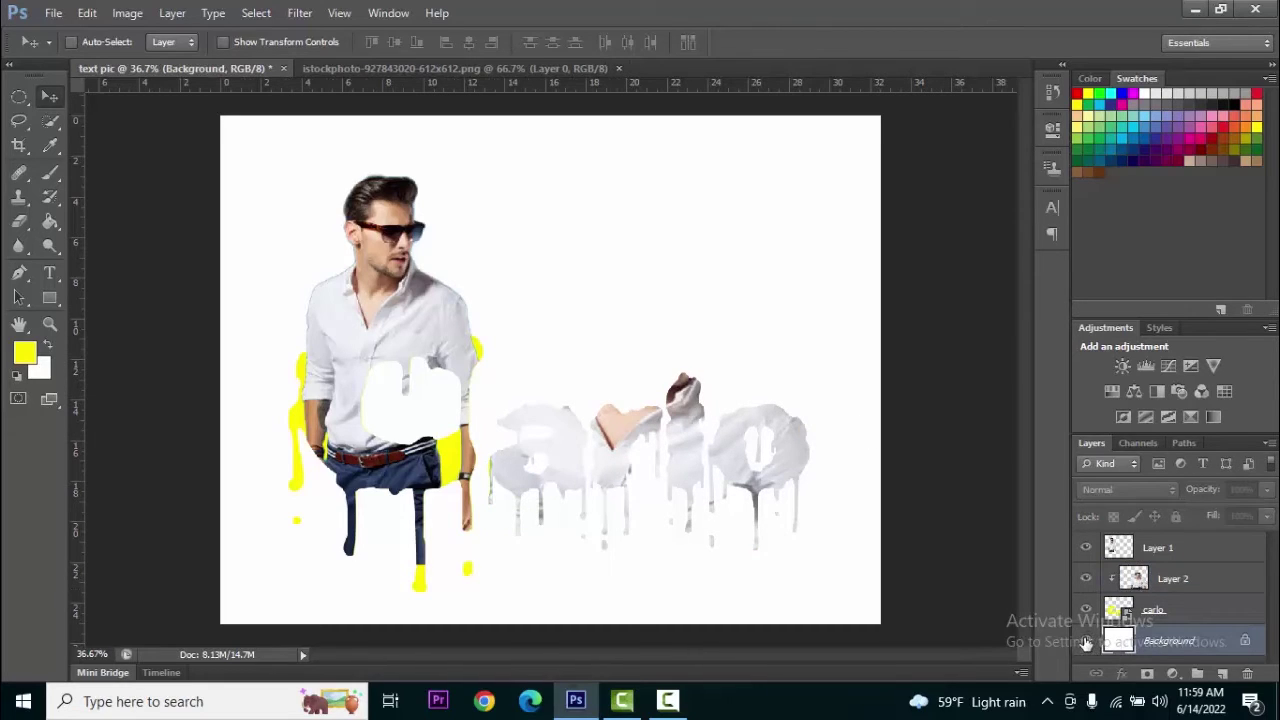
click(45, 346)
click(46, 346)
click(46, 346)
click(46, 346)
click(20, 375)
click(46, 347)
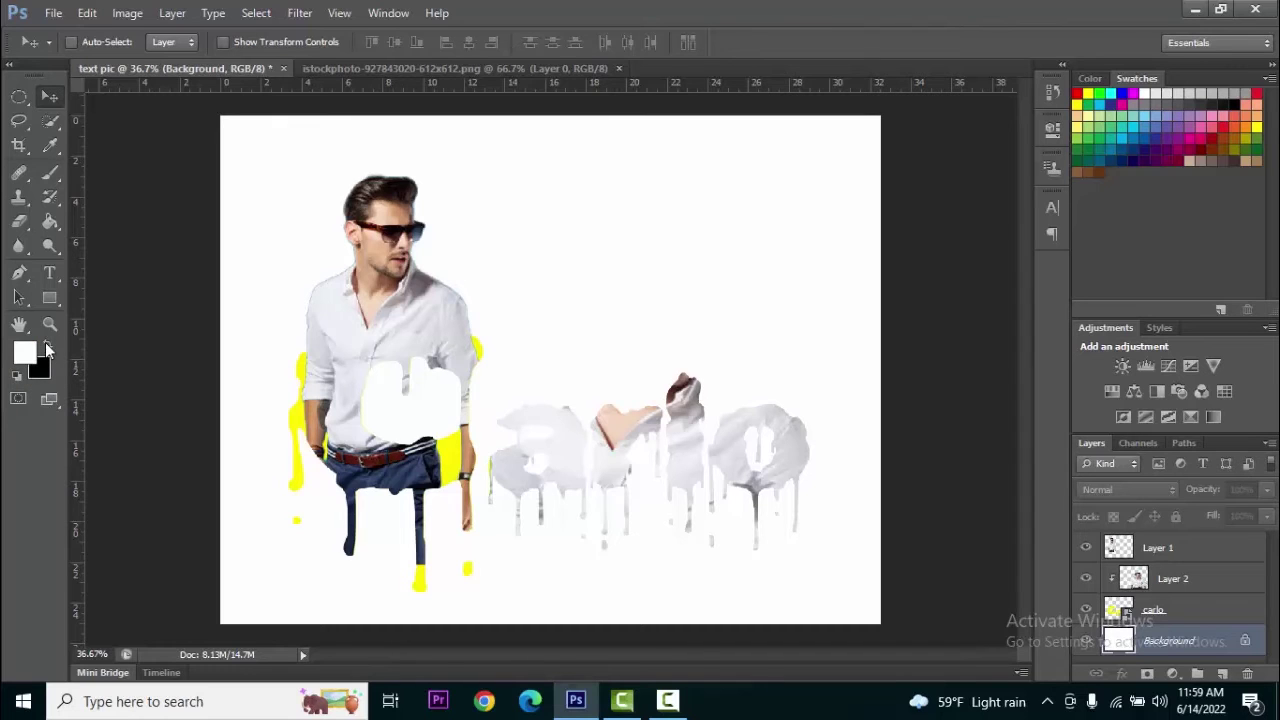
key(ctrl+BackSpace)
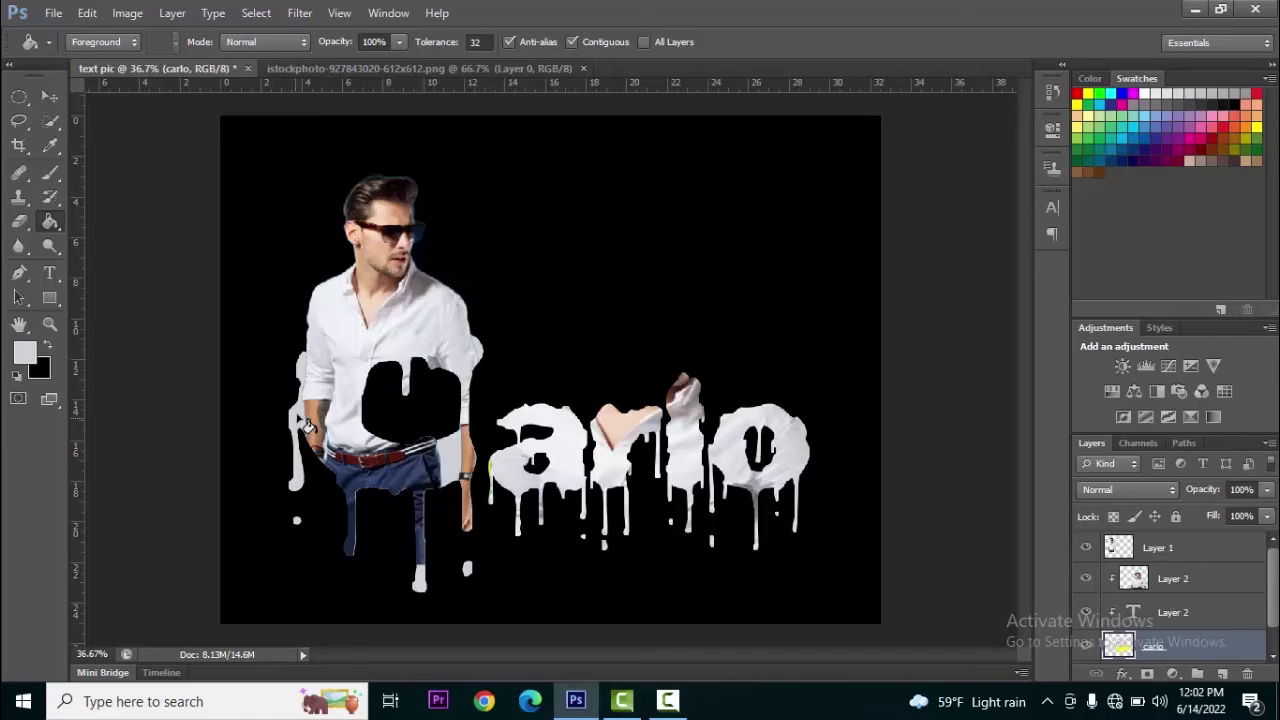
- Convert the locked Background into a regular layer with the default settings
scroll(1157, 563, down, 1)
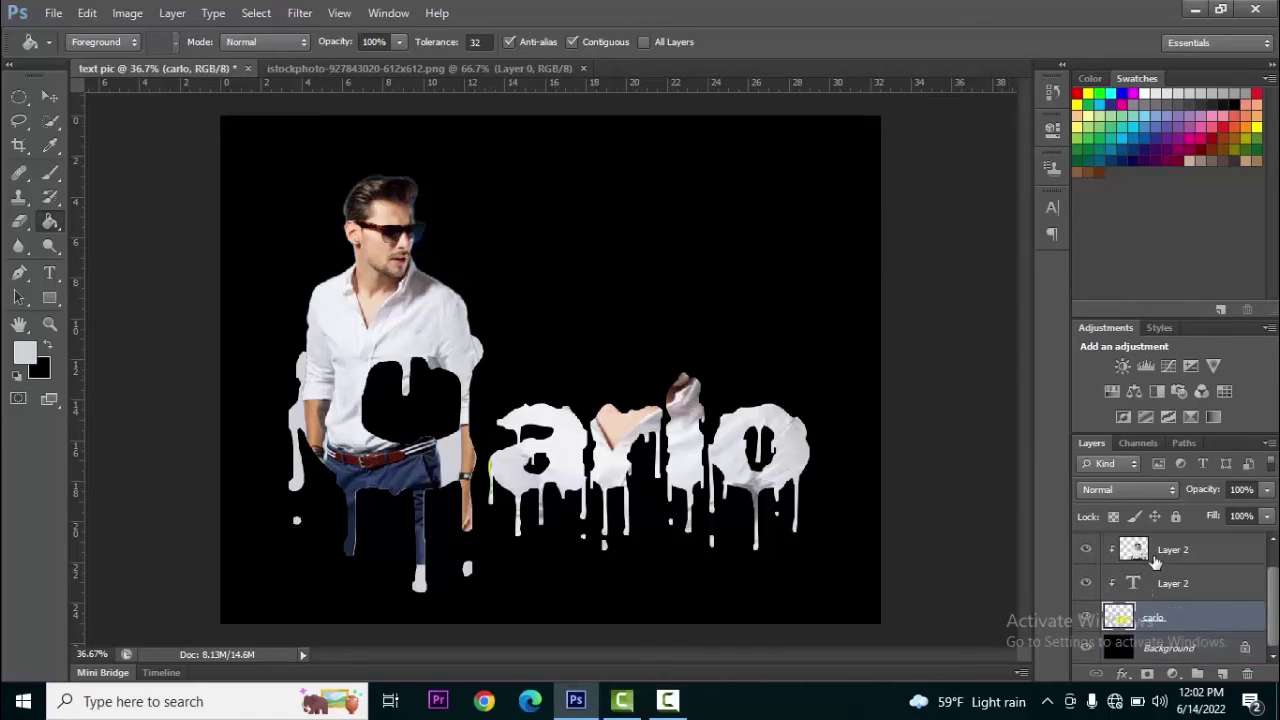
double_click(1228, 652)
click(797, 221)
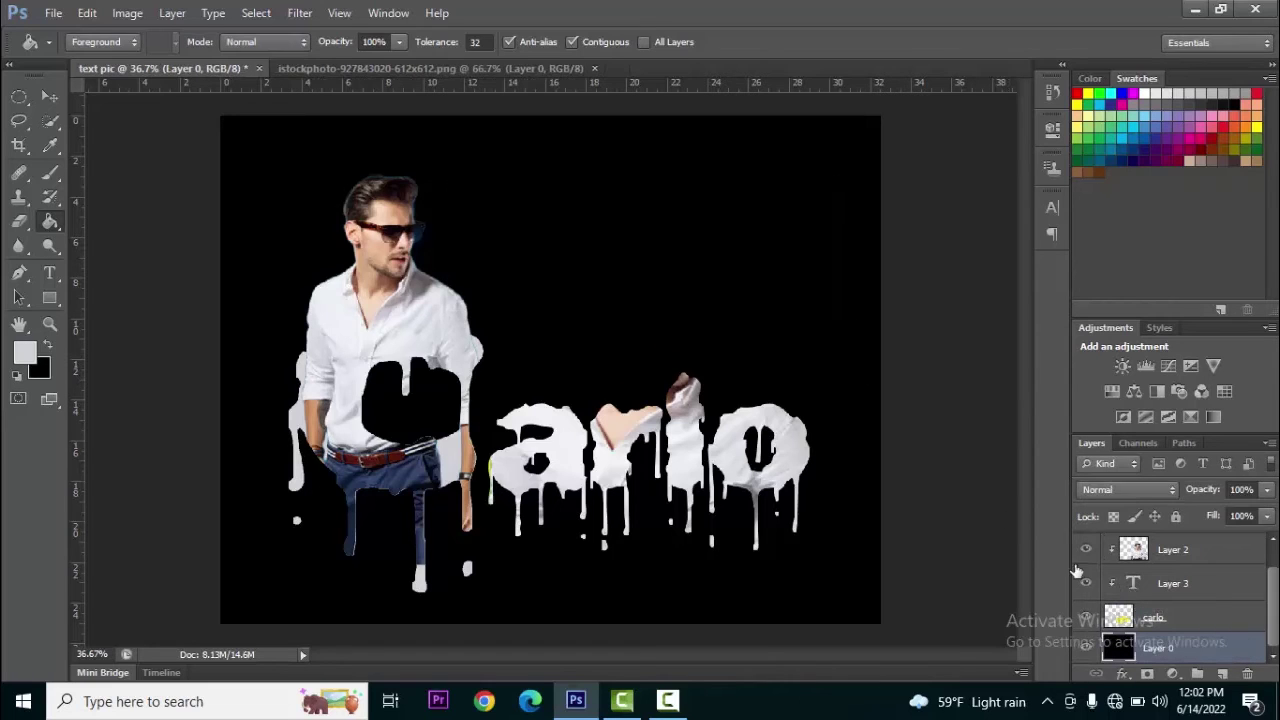
- Add a black-to-white Gradient Overlay with the Linear style to the black background layer
right_click(1110, 655)
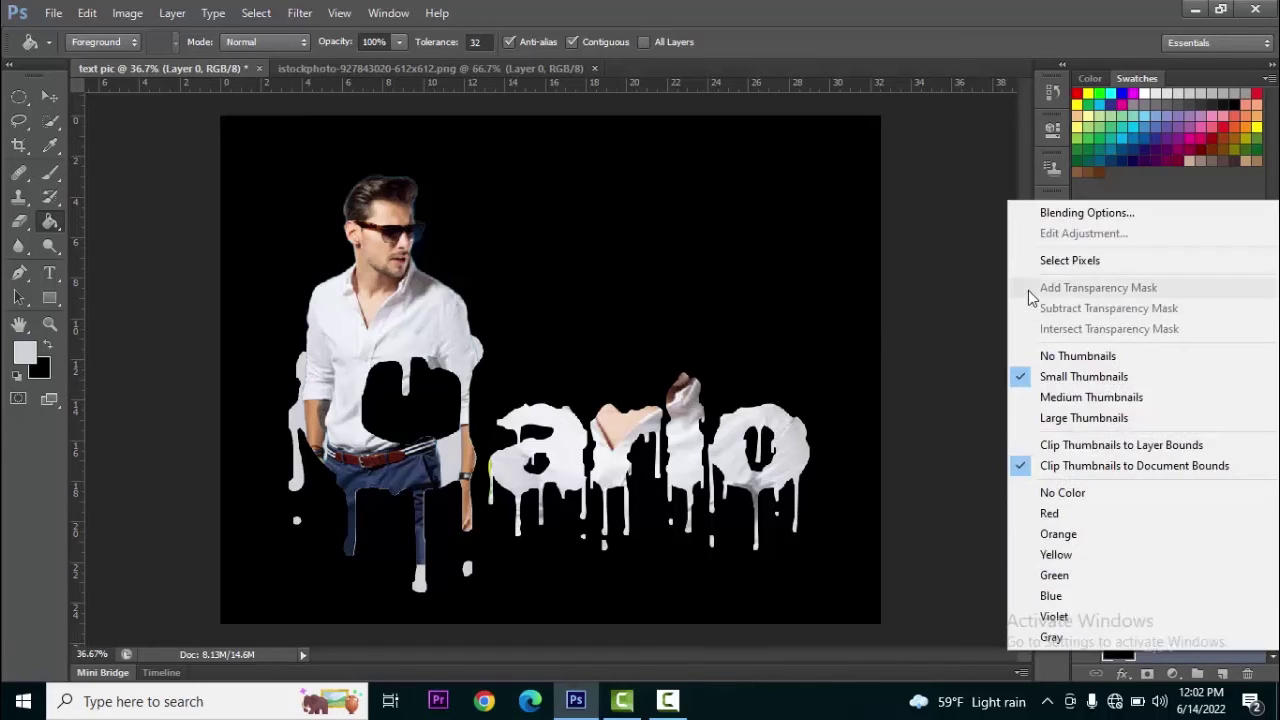
click(1052, 219)
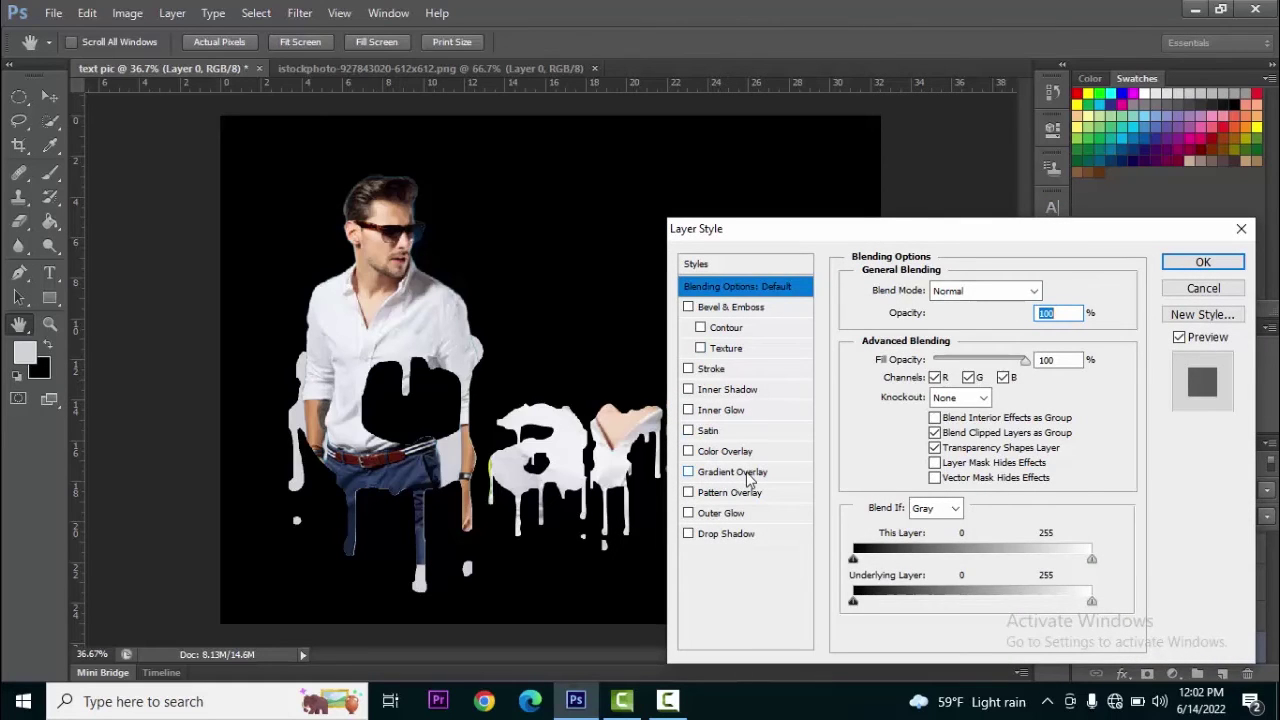
click(766, 471)
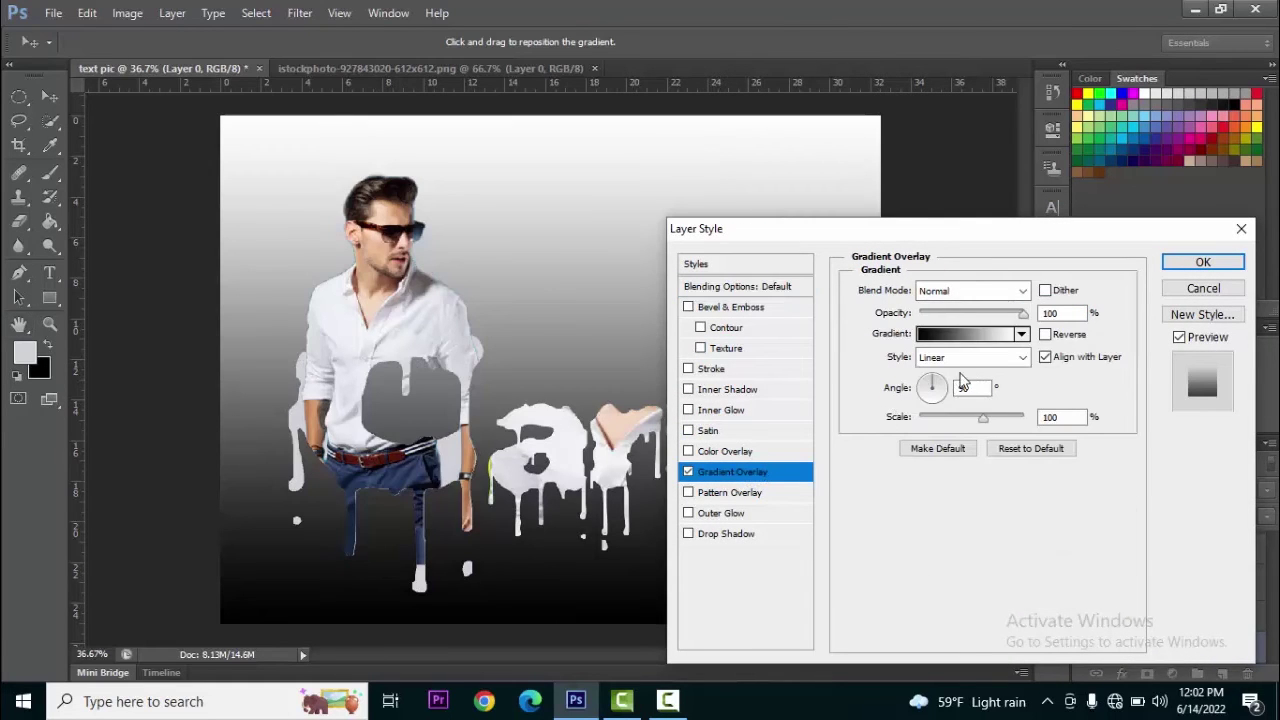
click(1021, 357)
click(982, 391)
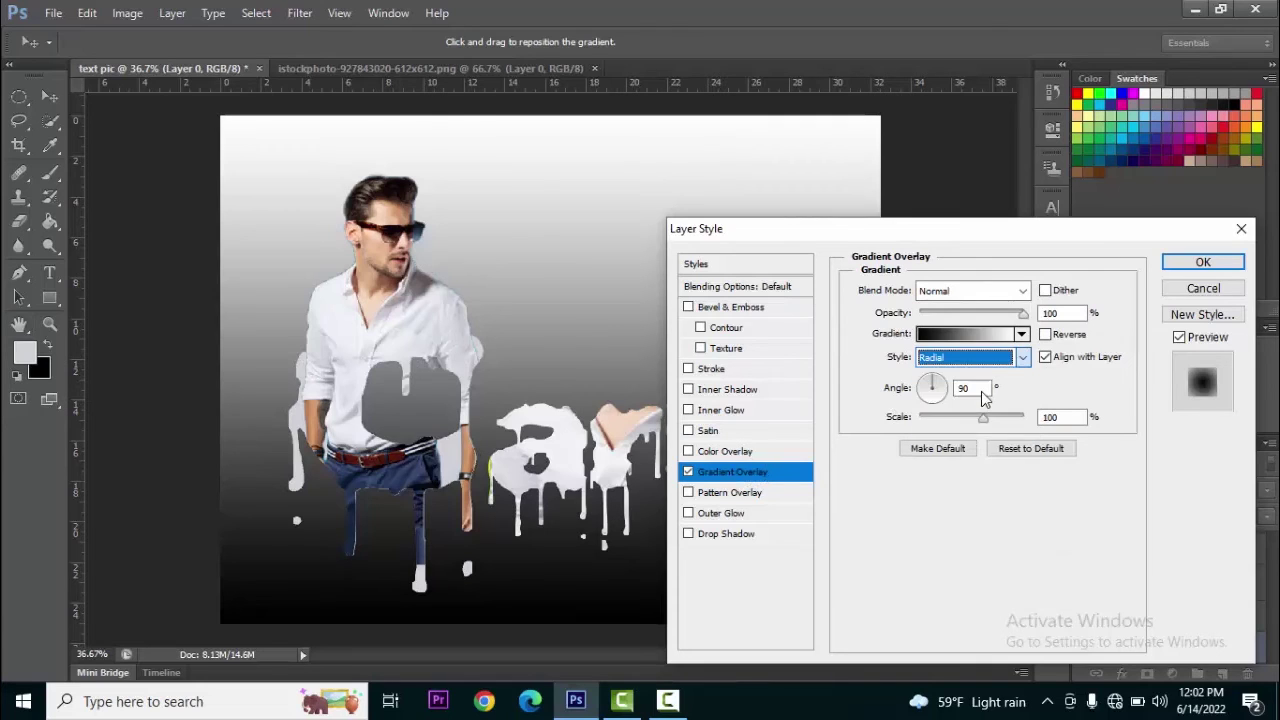
click(962, 358)
click(960, 378)
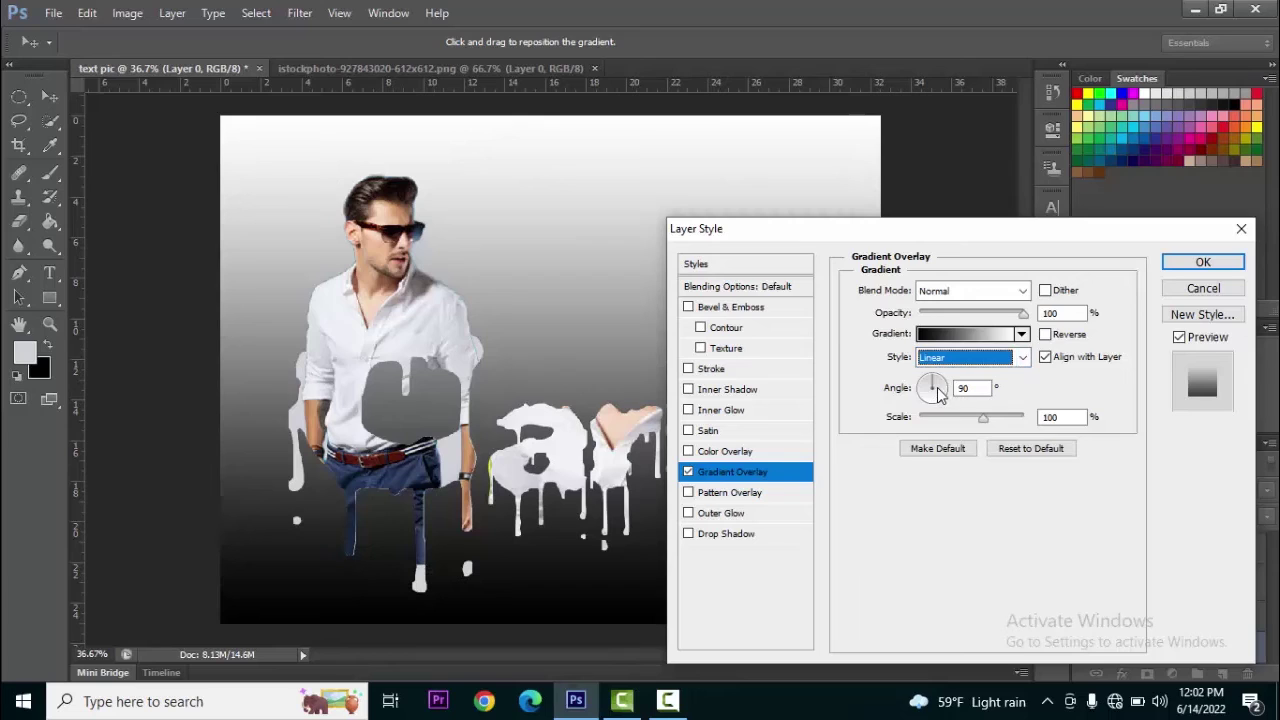
- Set the gradient overlay's angle to -117° and its scale to about 76%, and apply the layer style
drag(937, 388, 952, 397)
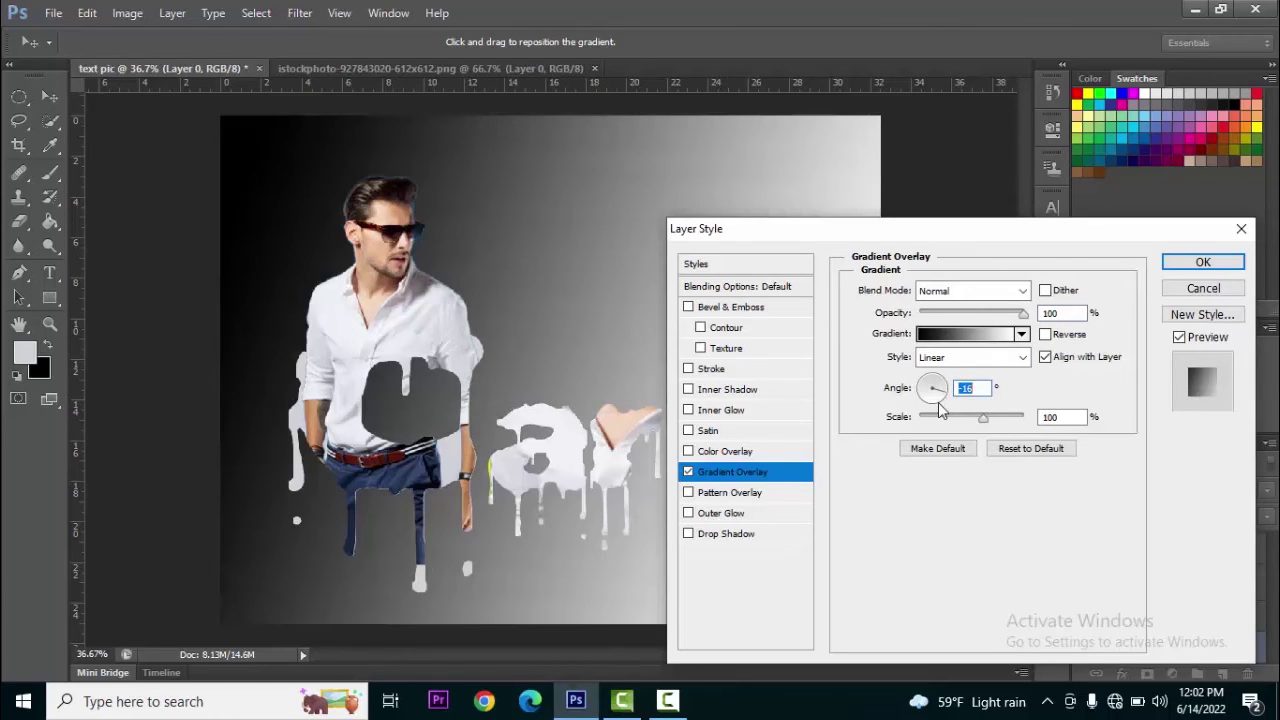
drag(938, 402, 918, 427)
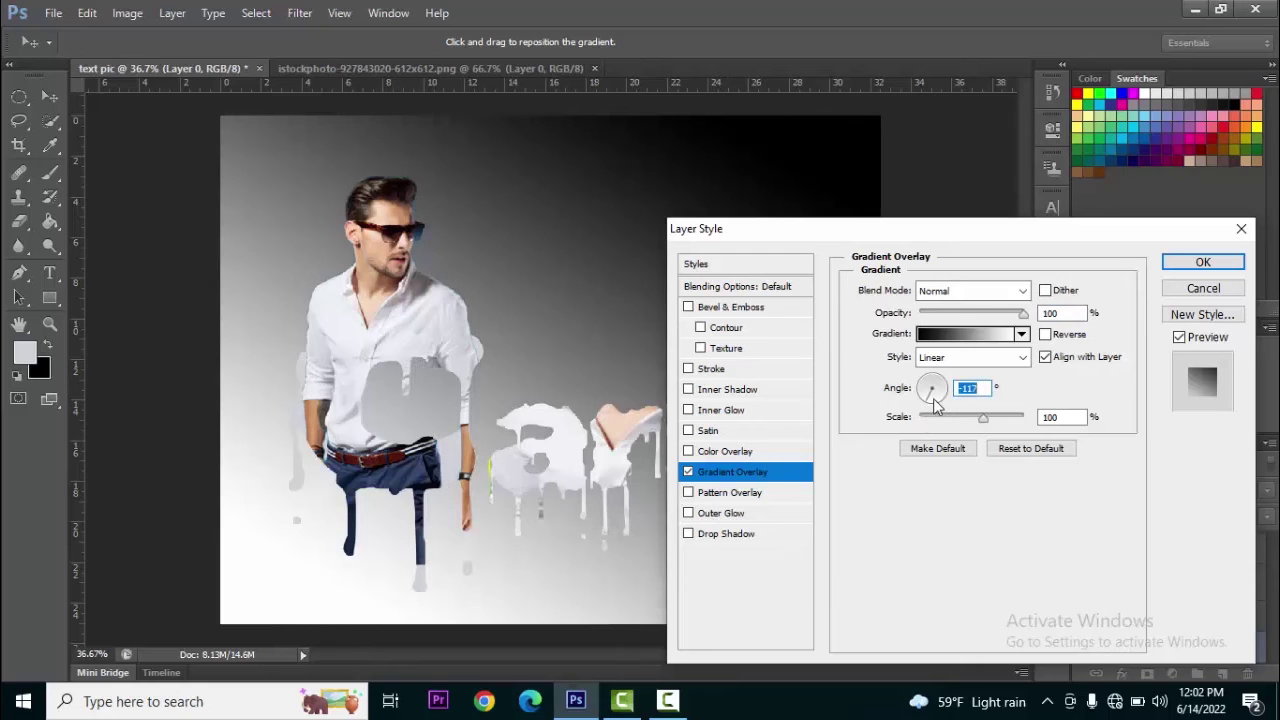
mouse_move(980, 420)
mouse_down()
mouse_move(954, 424)
mouse_move(998, 420)
mouse_move(1012, 402)
mouse_move(963, 432)
mouse_up()
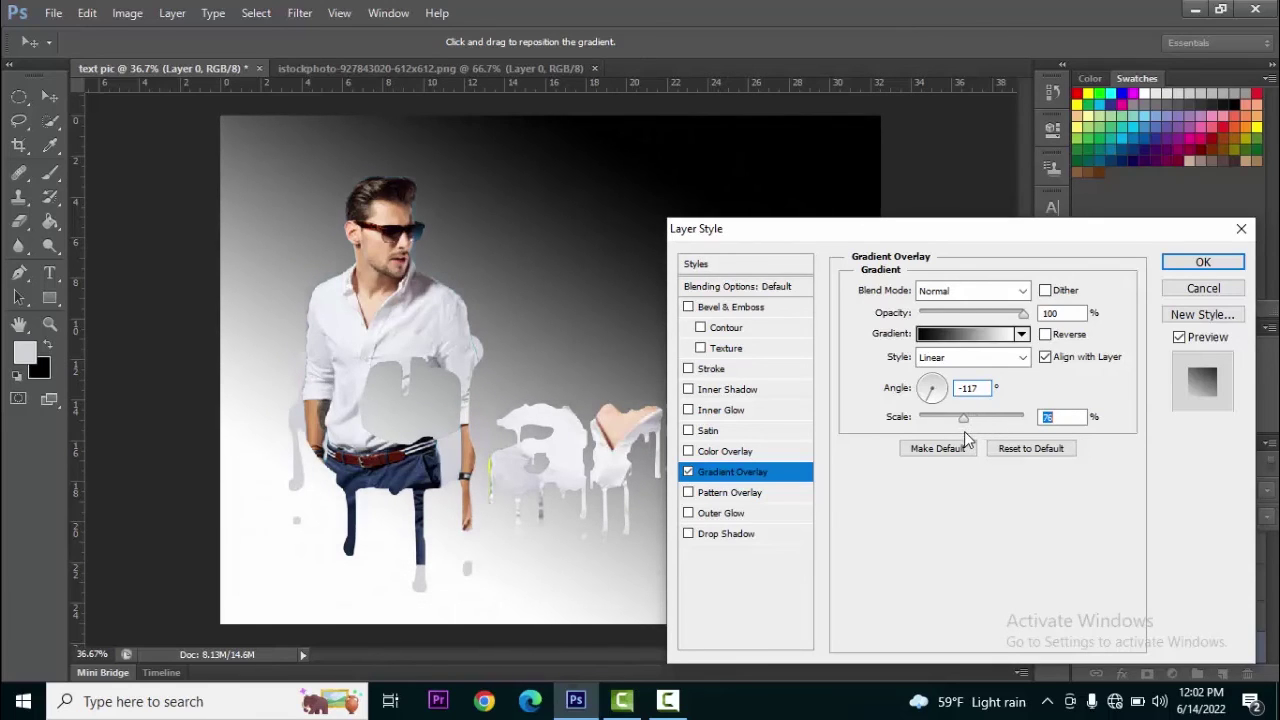
click(1016, 336)
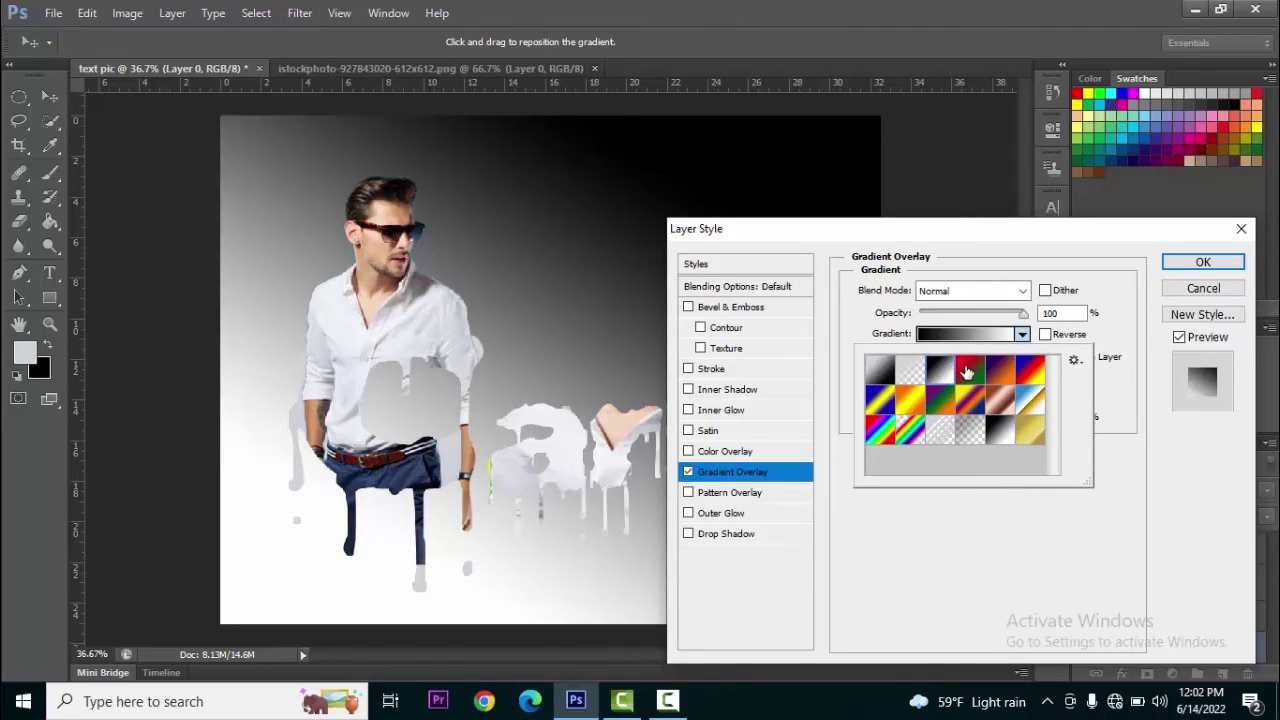
click(1171, 265)
click(1175, 265)
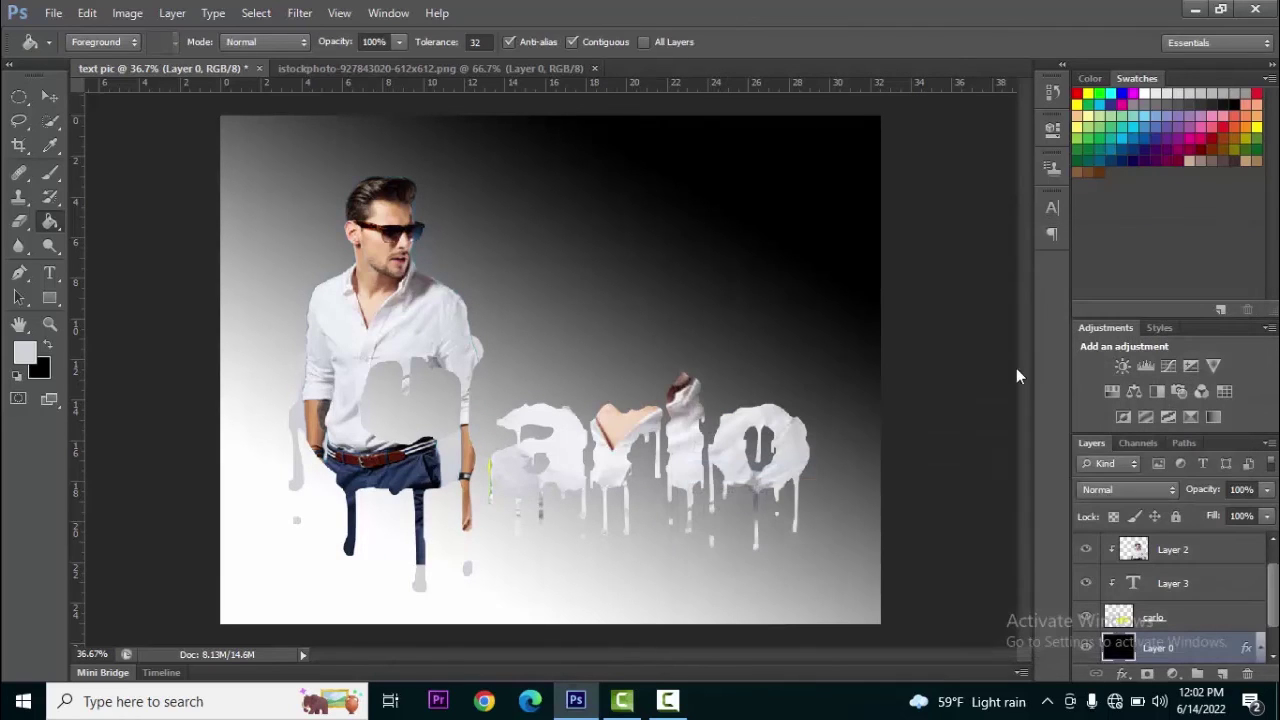
- Reopen Layer 0's Gradient Overlay in the Gradient Editor and open the black stop's colour for editing
scroll(1145, 645, down, 1)
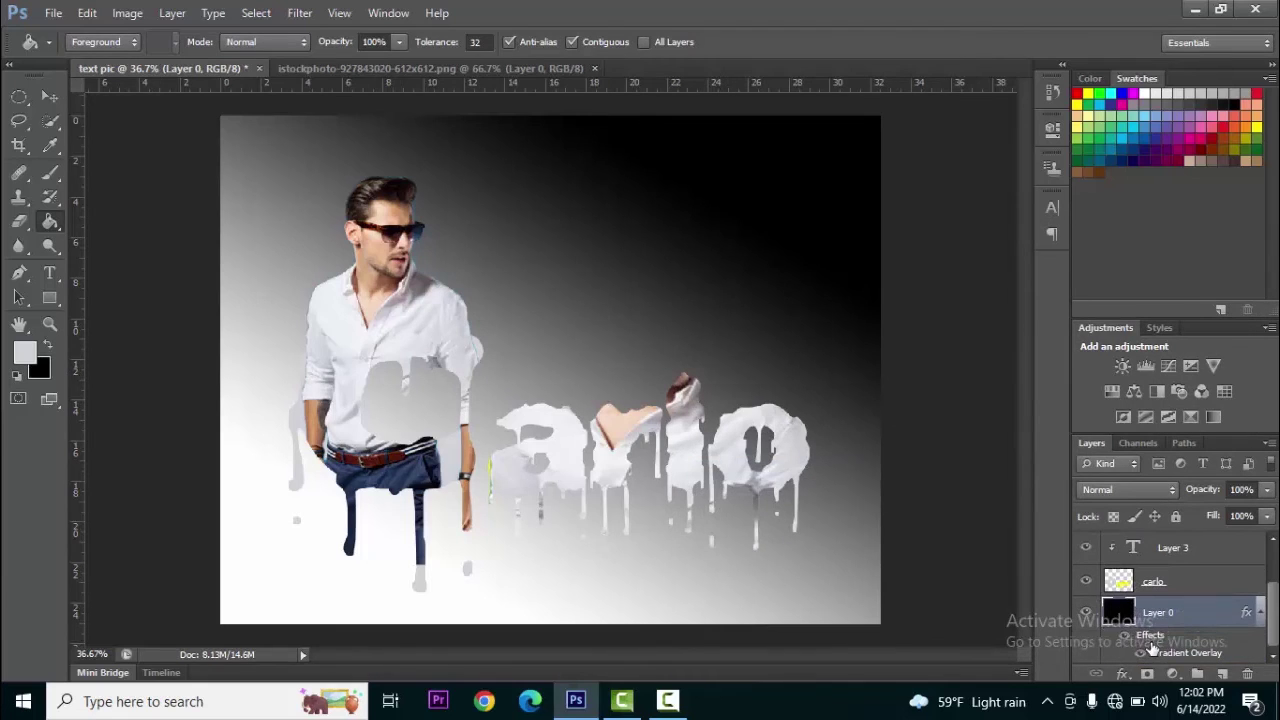
right_click(1140, 613)
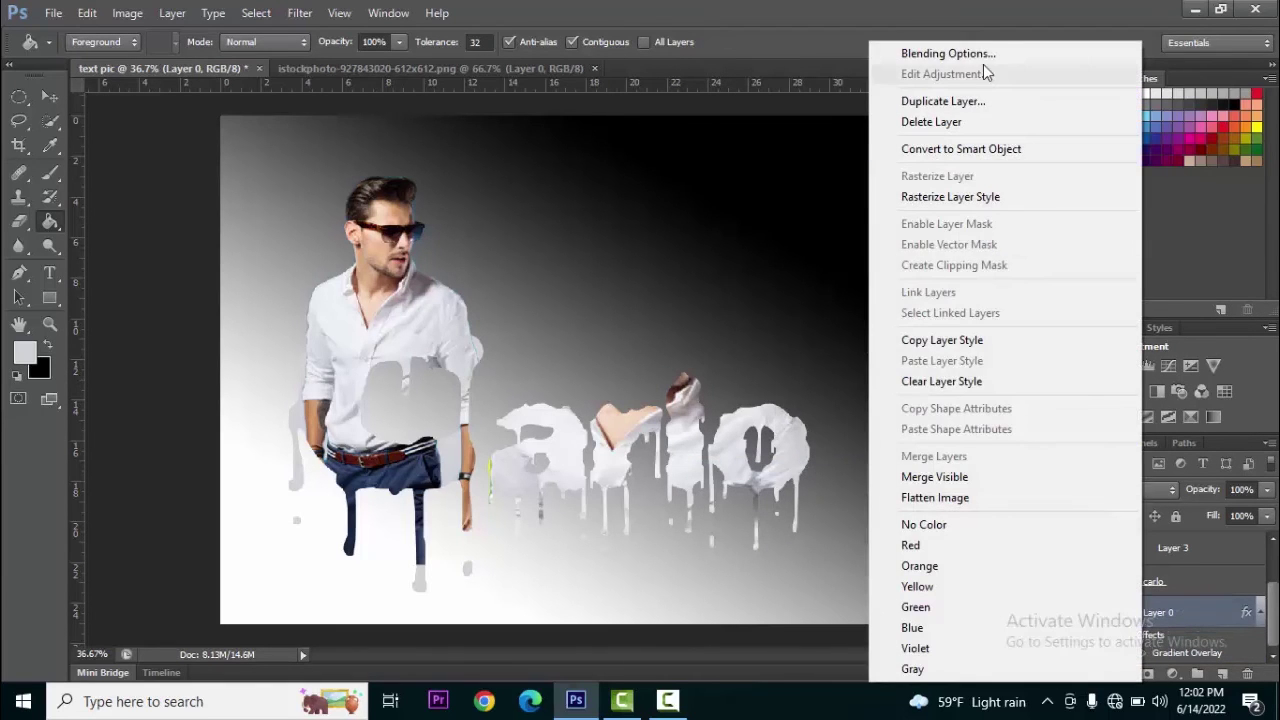
click(984, 57)
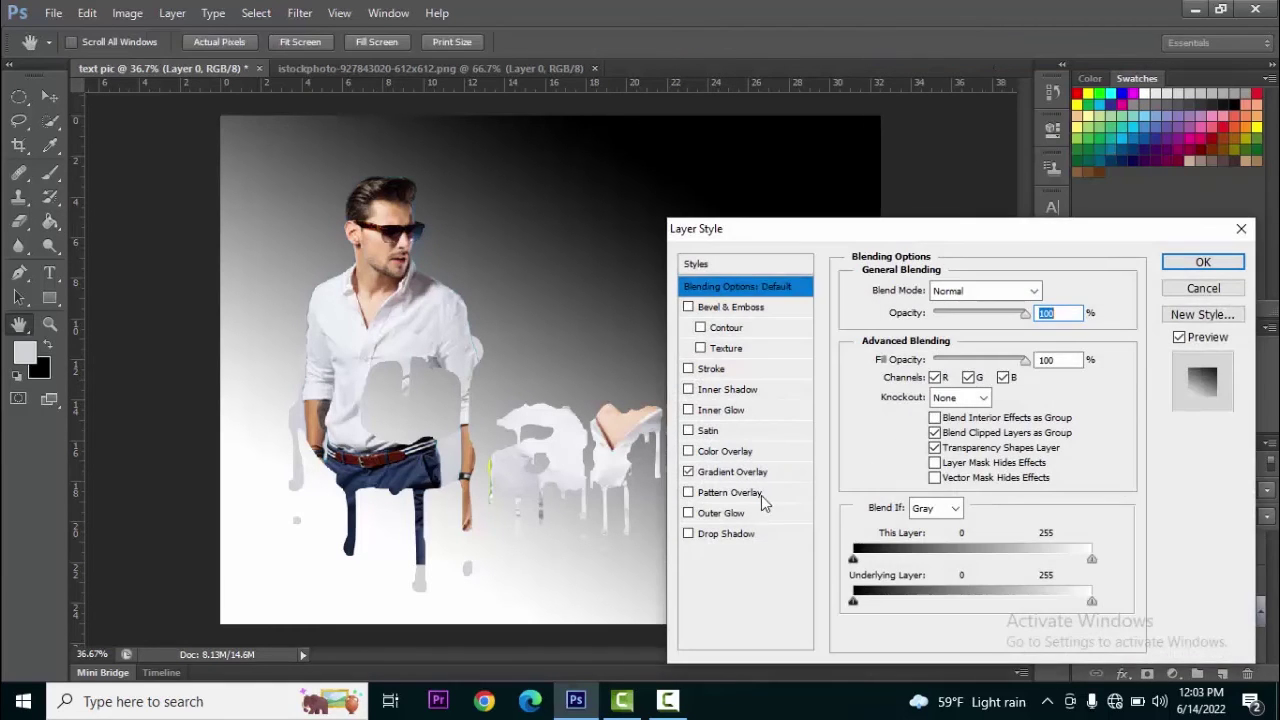
click(745, 477)
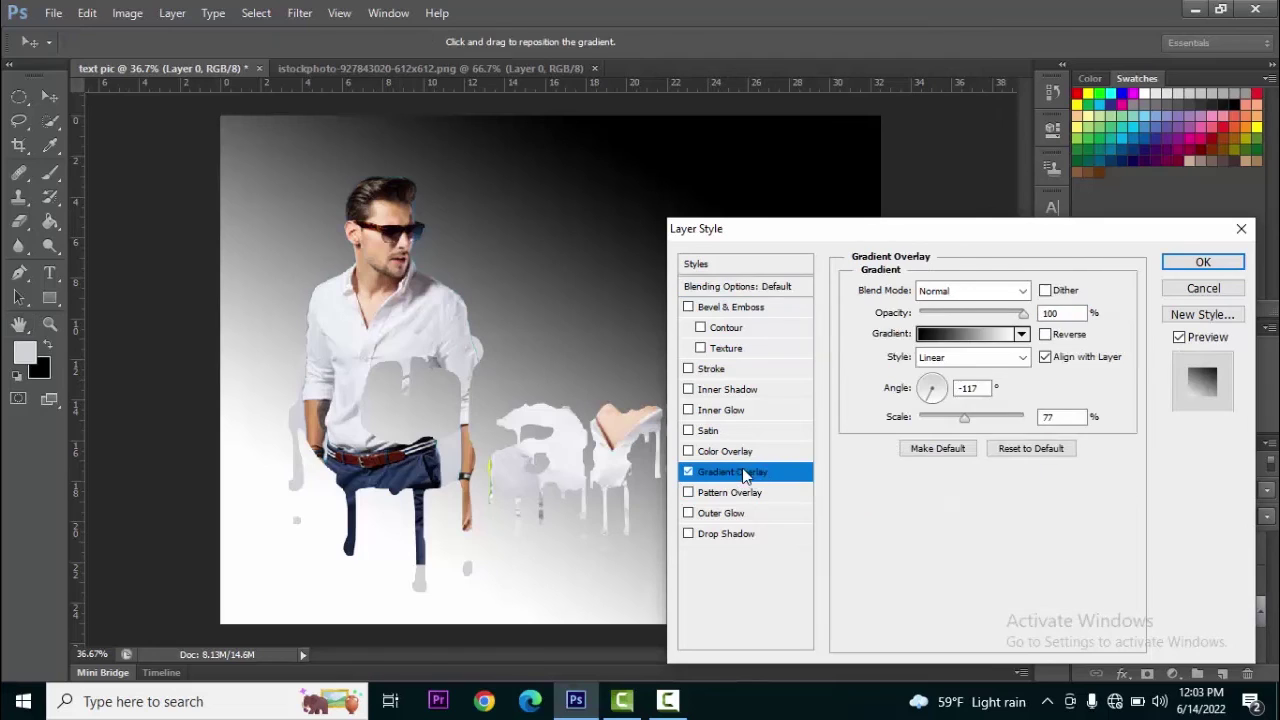
click(968, 343)
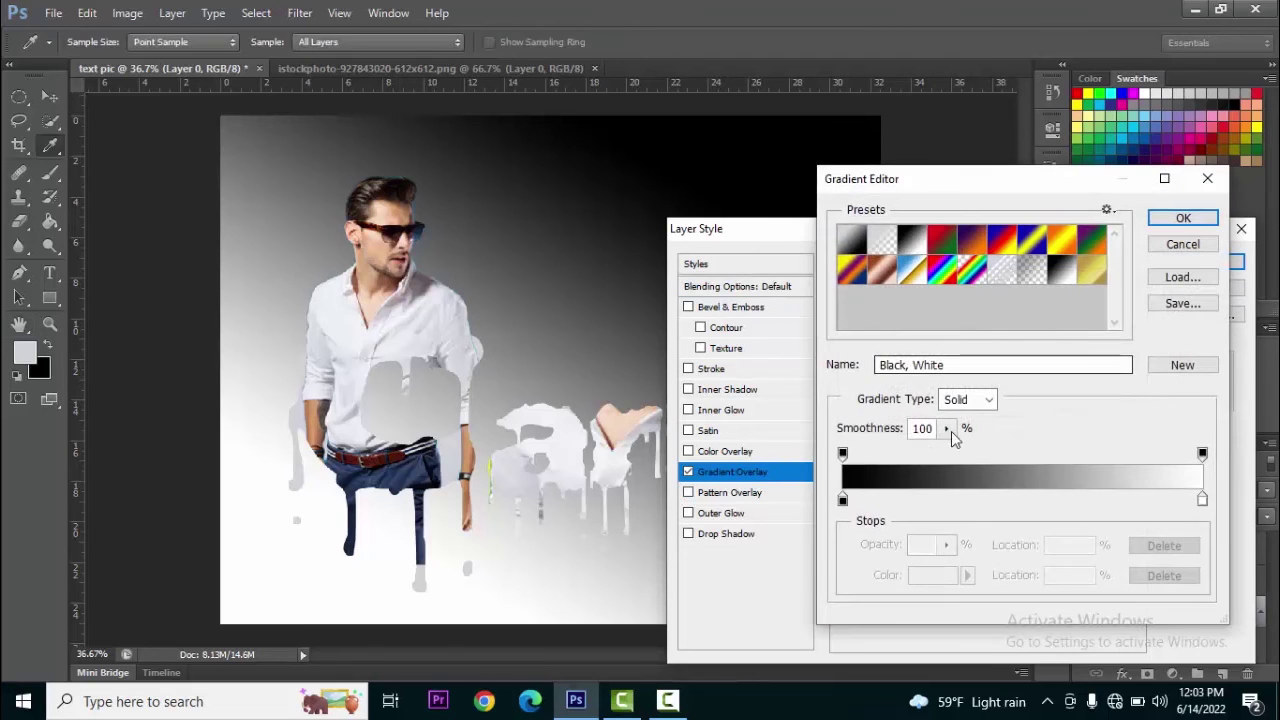
click(842, 501)
click(933, 577)
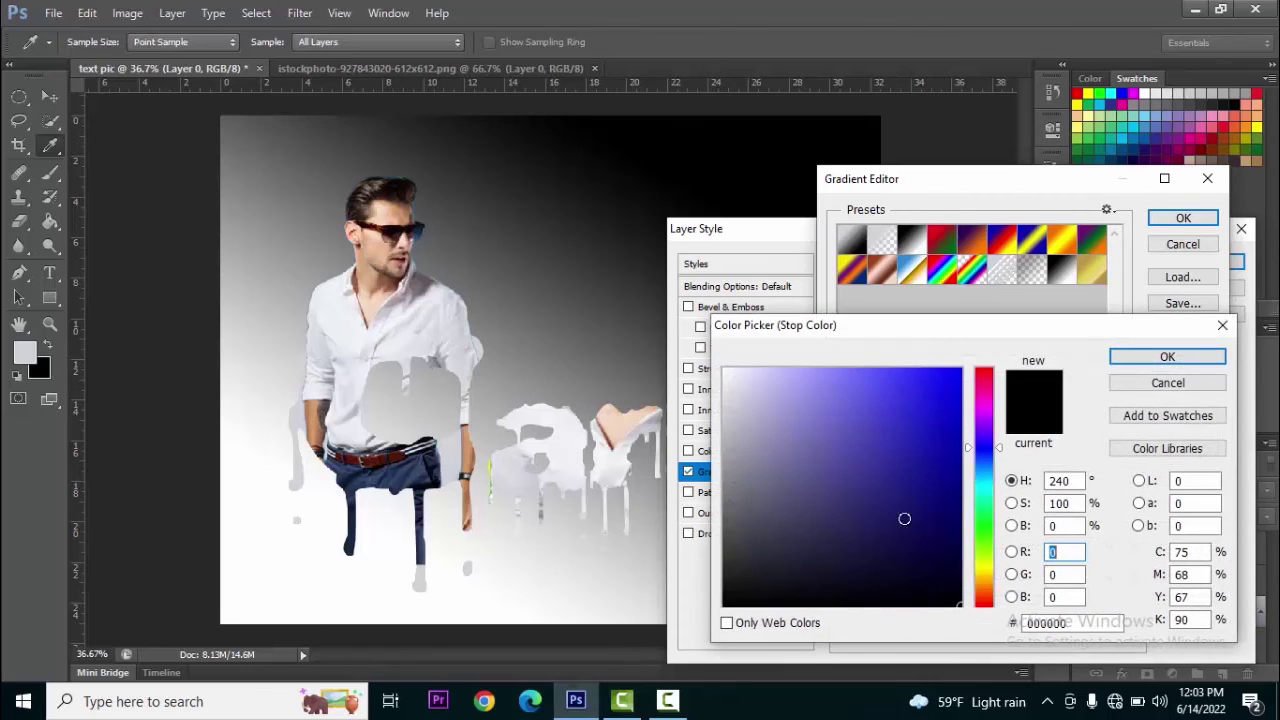
- Try a light grey sampled from the man's shirt as the black stop's colour
click(425, 302)
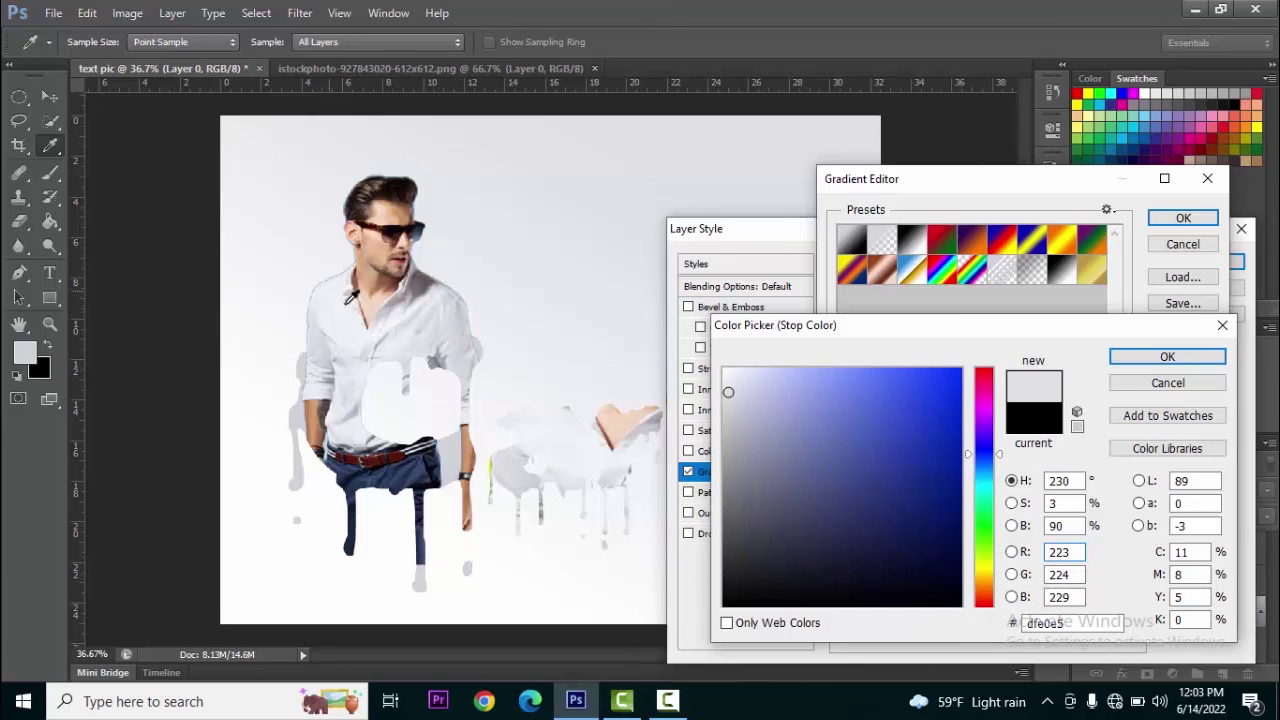
click(415, 291)
click(426, 301)
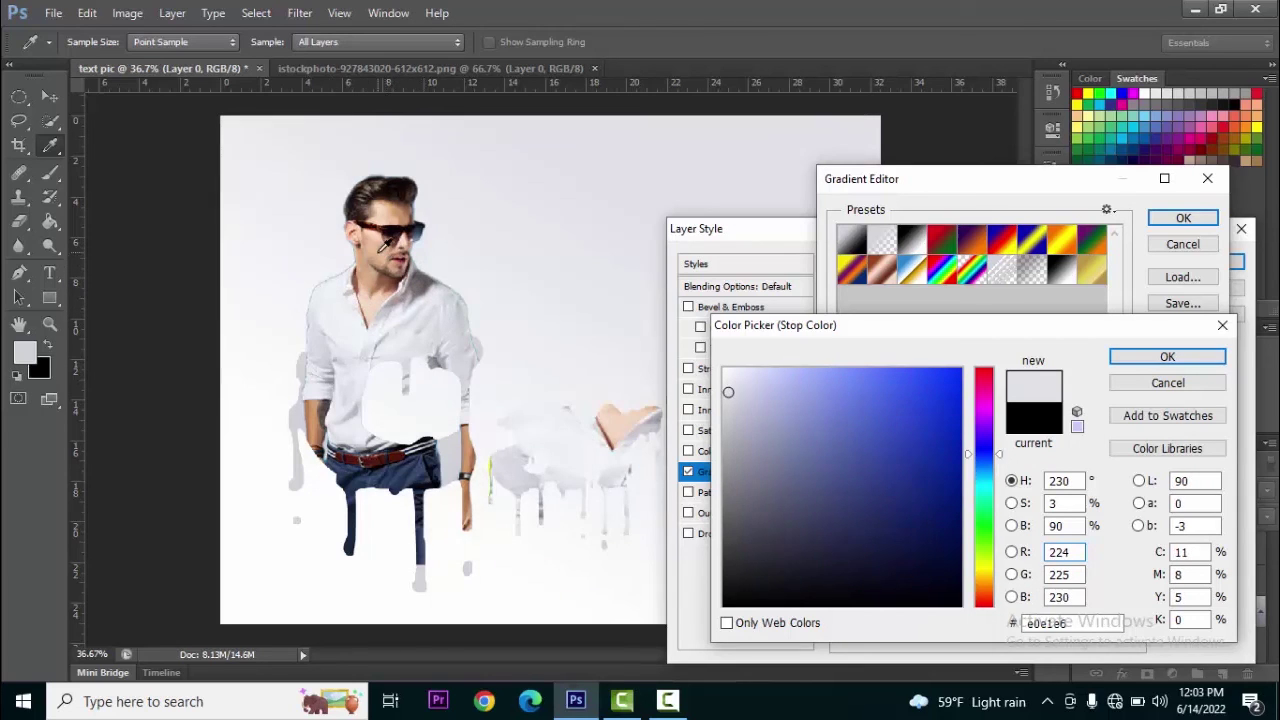
- Set the gradient's black stop to the dark brown #423127 sampled from the man's hair, and accept the edited gradient
click(402, 188)
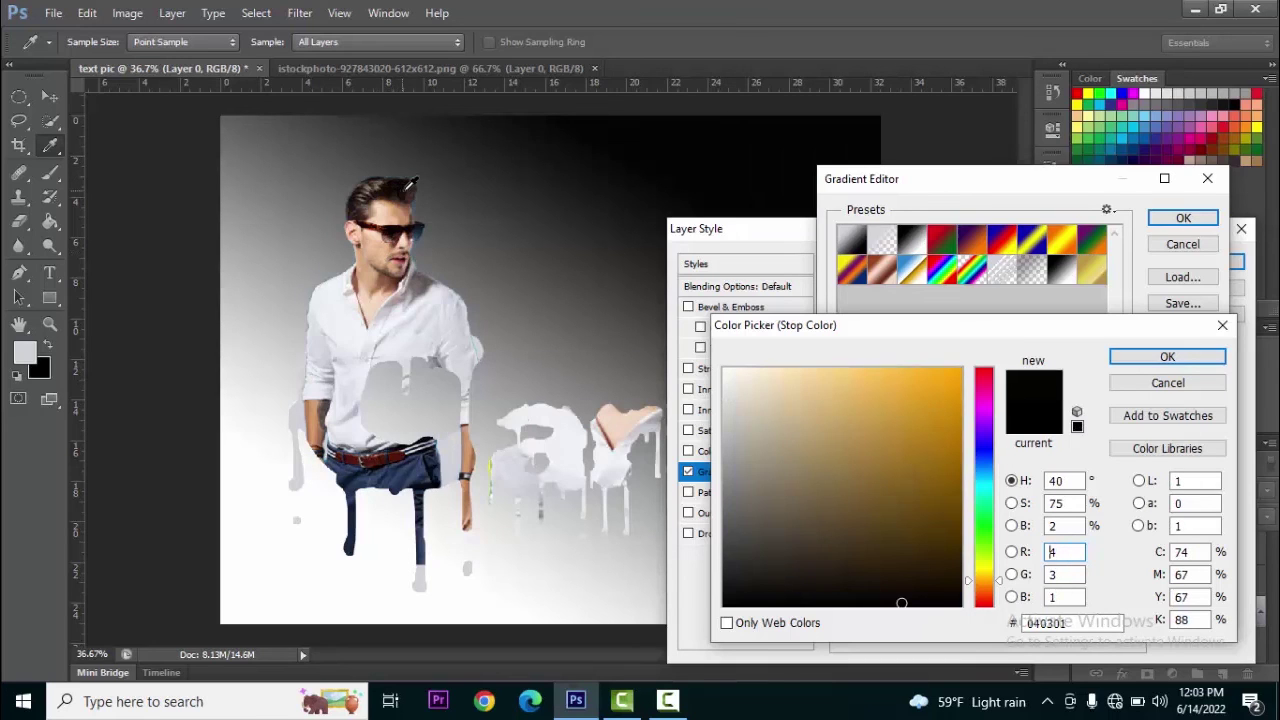
click(418, 184)
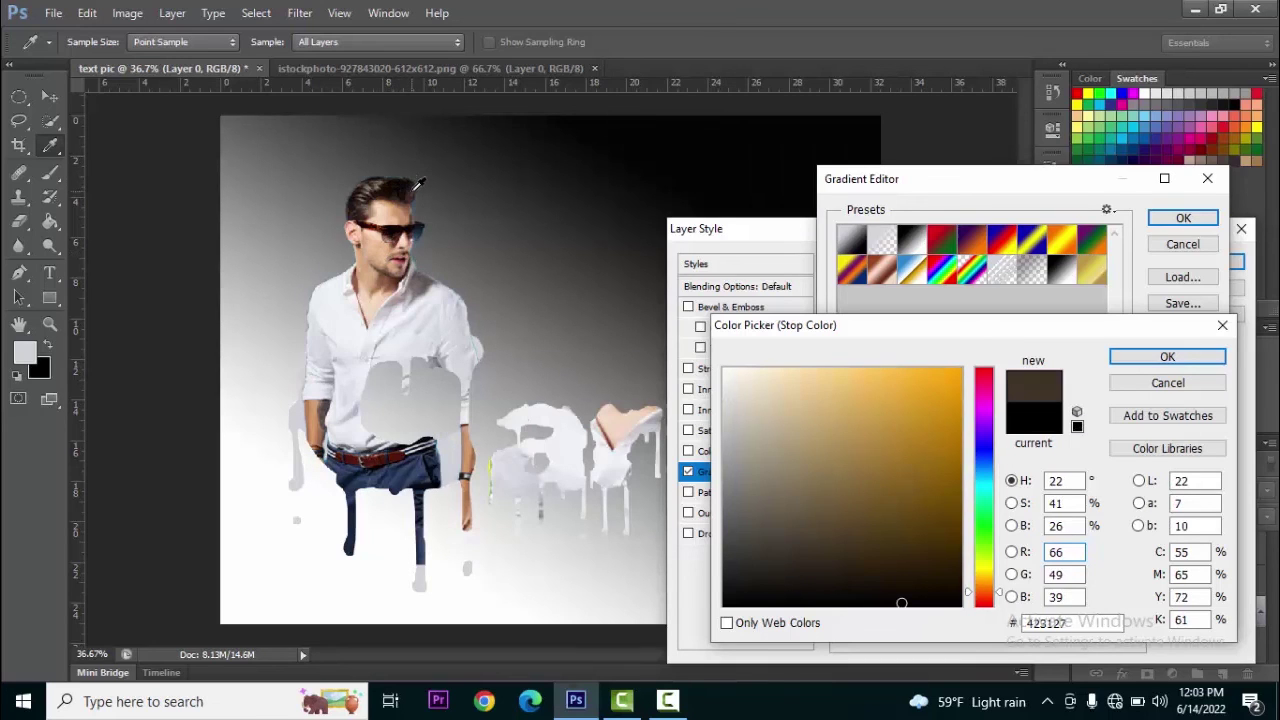
click(1167, 357)
click(1185, 220)
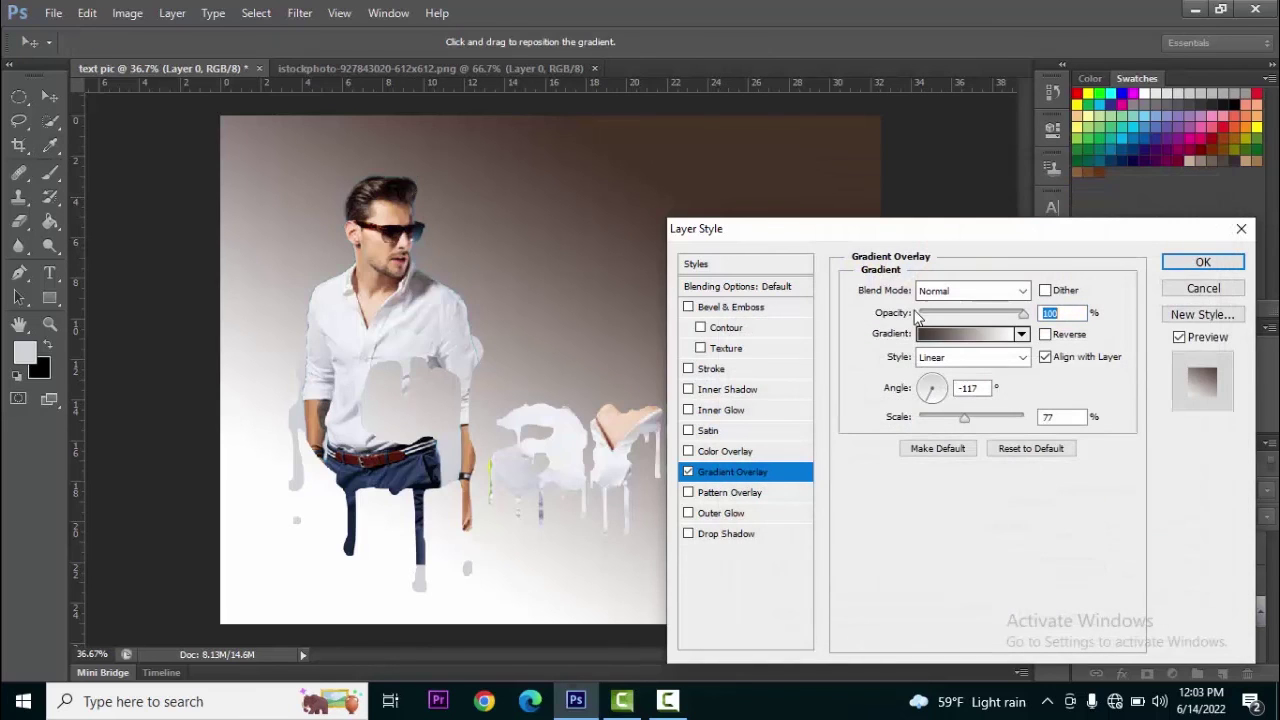
- Open the colour of the gradient's white stop for editing
click(984, 338)
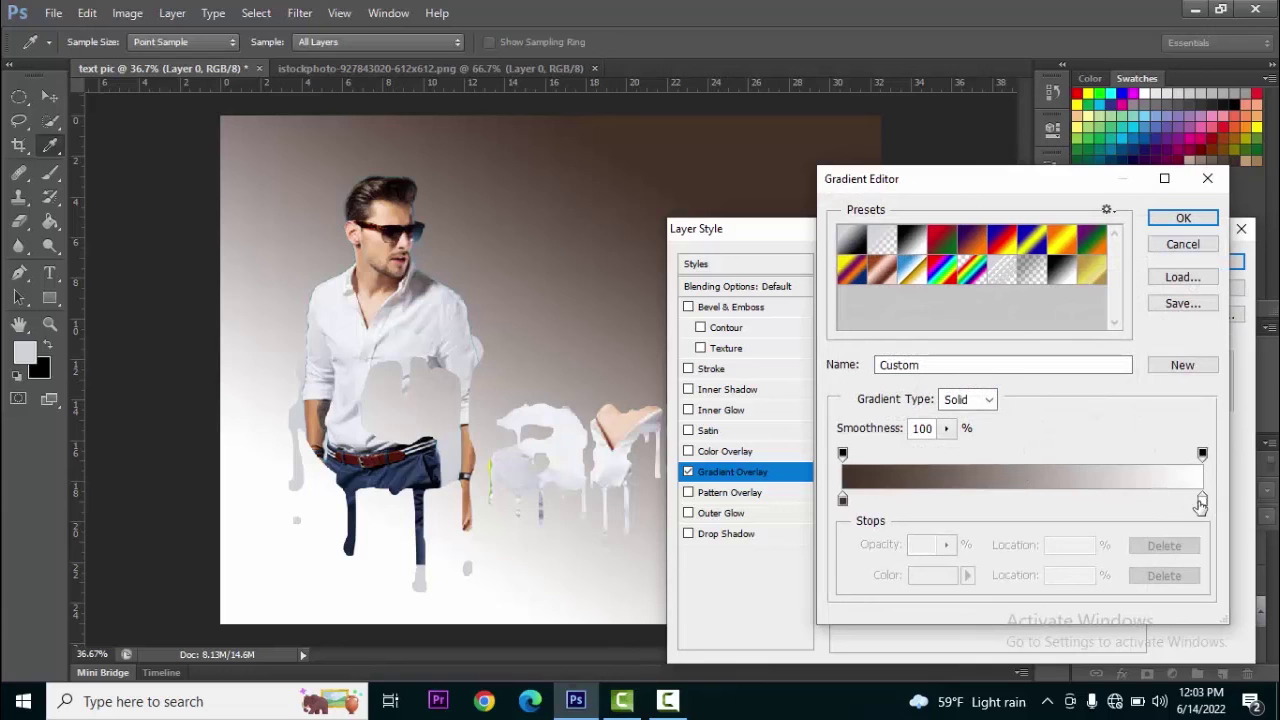
click(1201, 500)
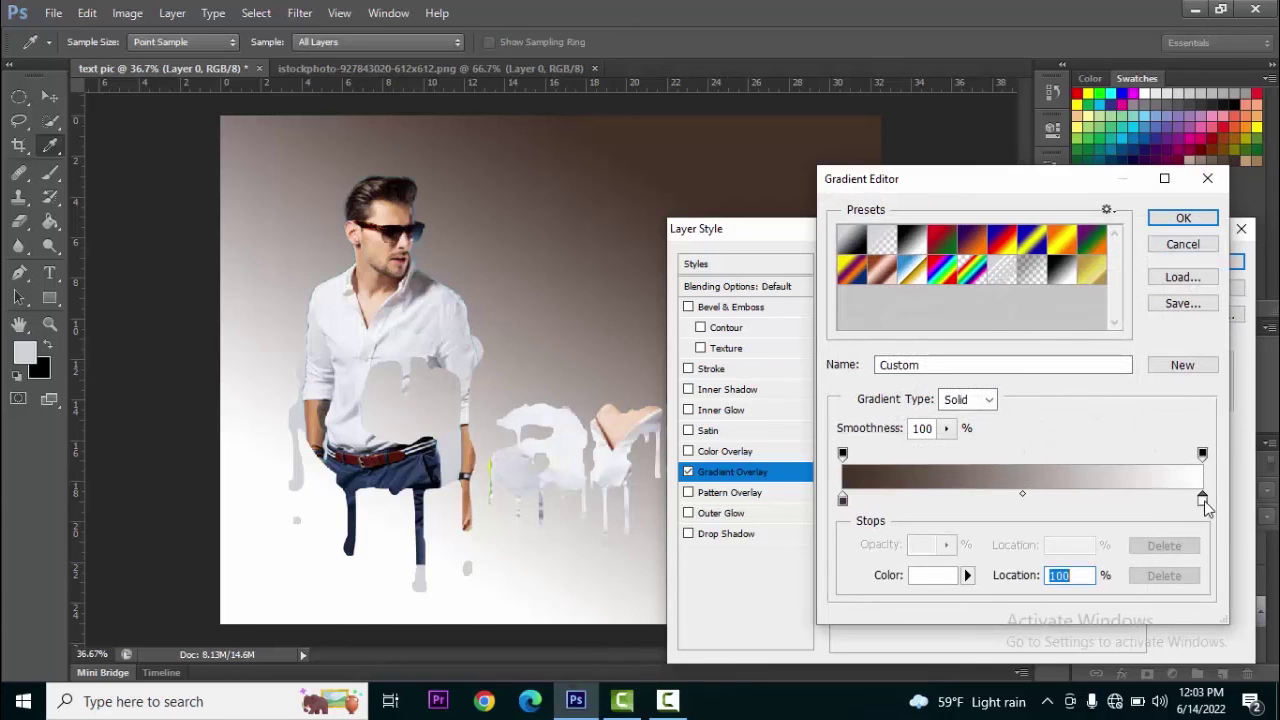
click(938, 578)
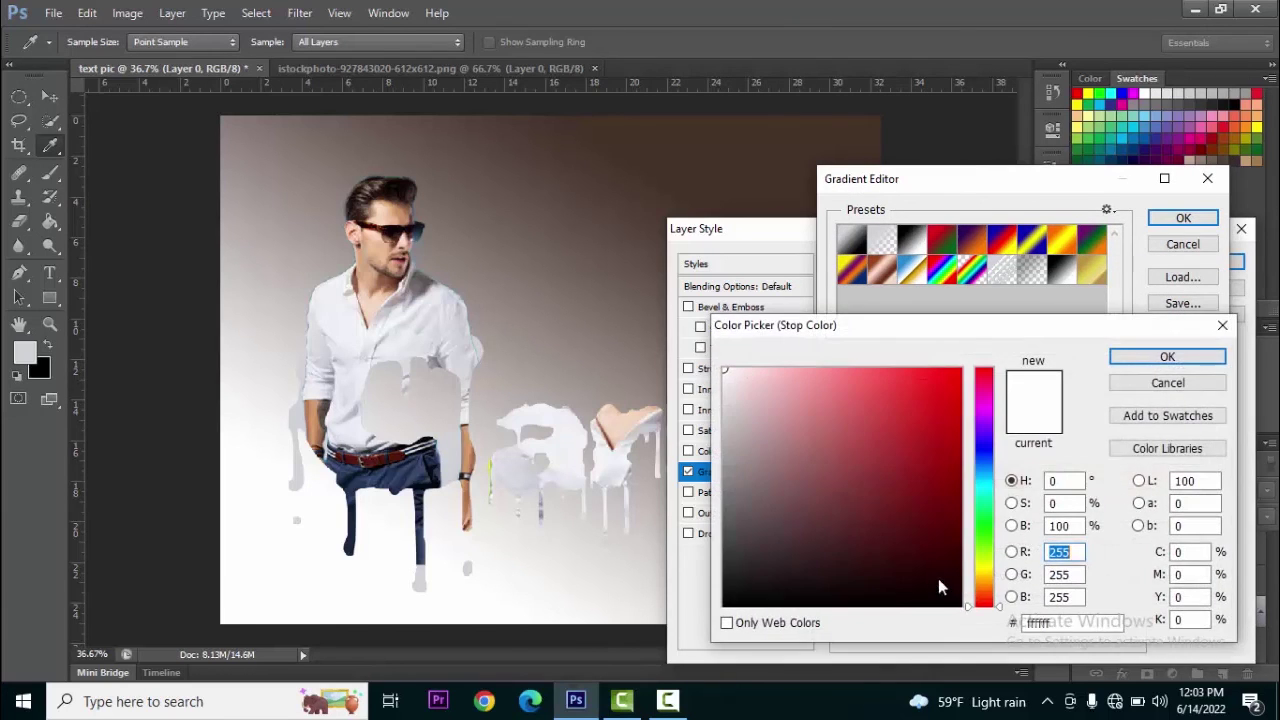